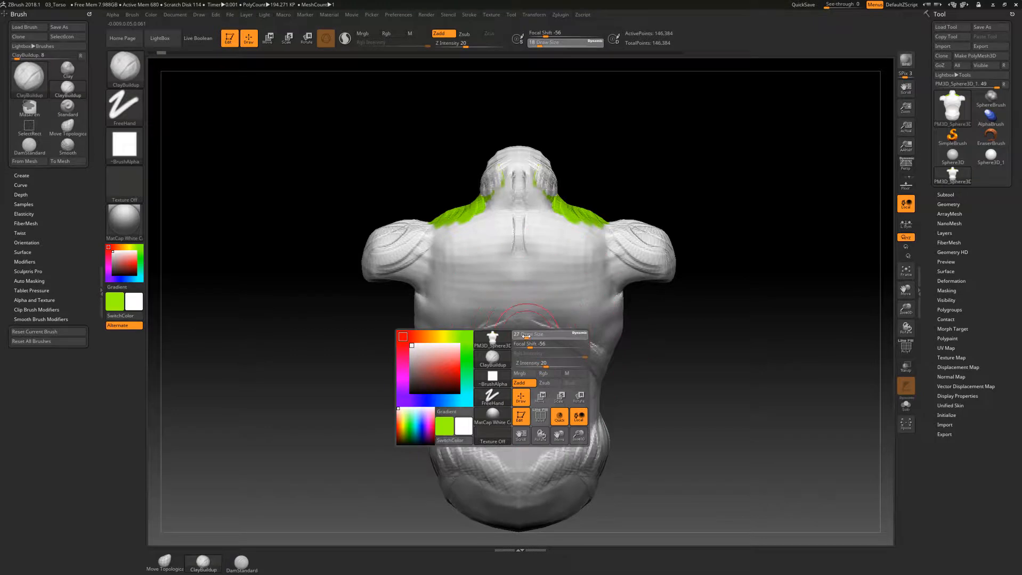
Set the ClayBuildup draw size to 20, accept discarding the later undo history, and build up the lats' upper edge below the shoulder blades
key("space")
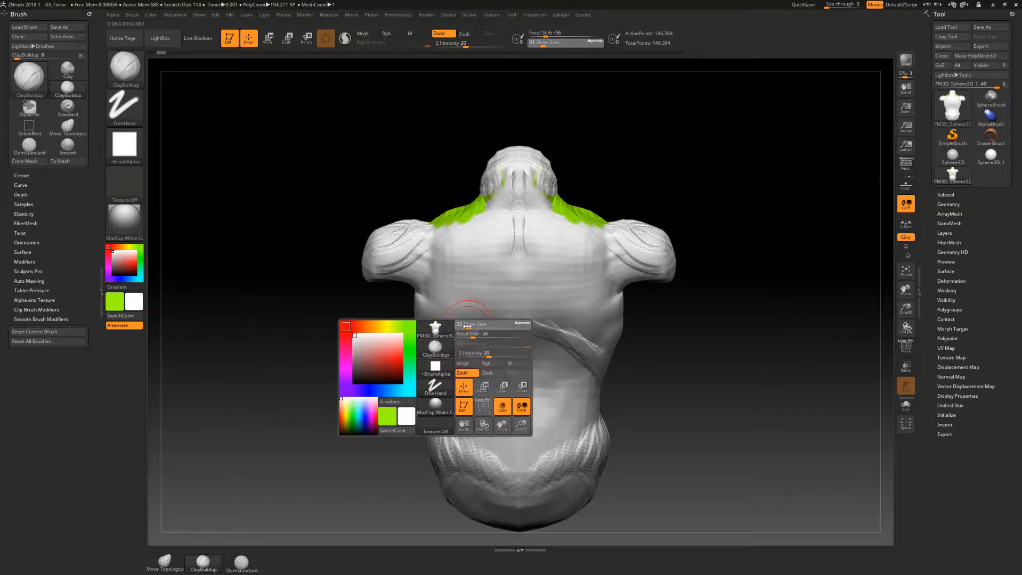
left_click(430, 299)
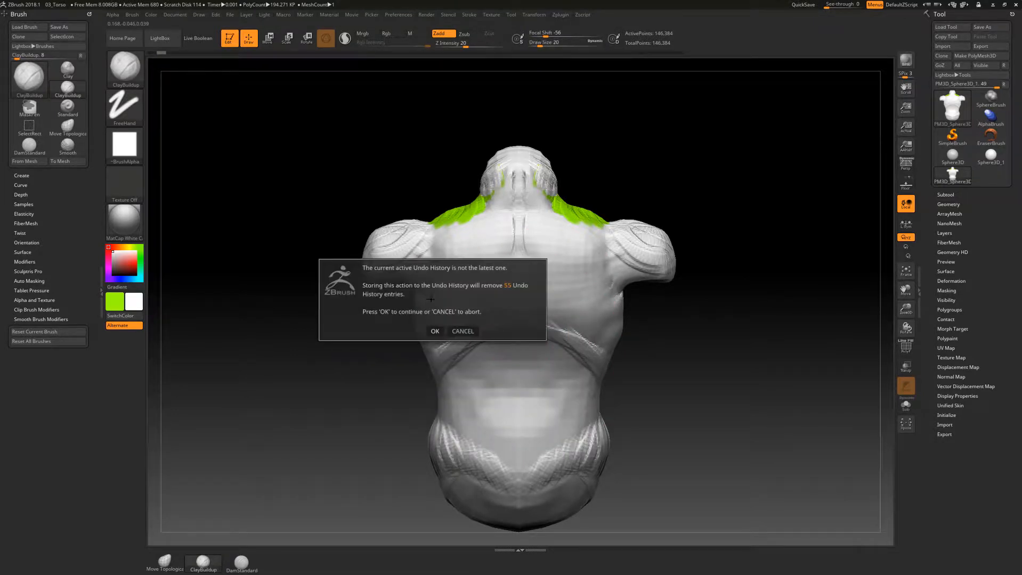
left_click(434, 331)
left_click_drag(442, 296, 486, 299)
mouse_move(436, 302)
left_mouse_down()
mouse_move(470, 306)
mouse_move(491, 293)
left_mouse_up()
mouse_move(429, 303)
left_mouse_down()
mouse_move(458, 312)
mouse_move(501, 298)
left_mouse_up()
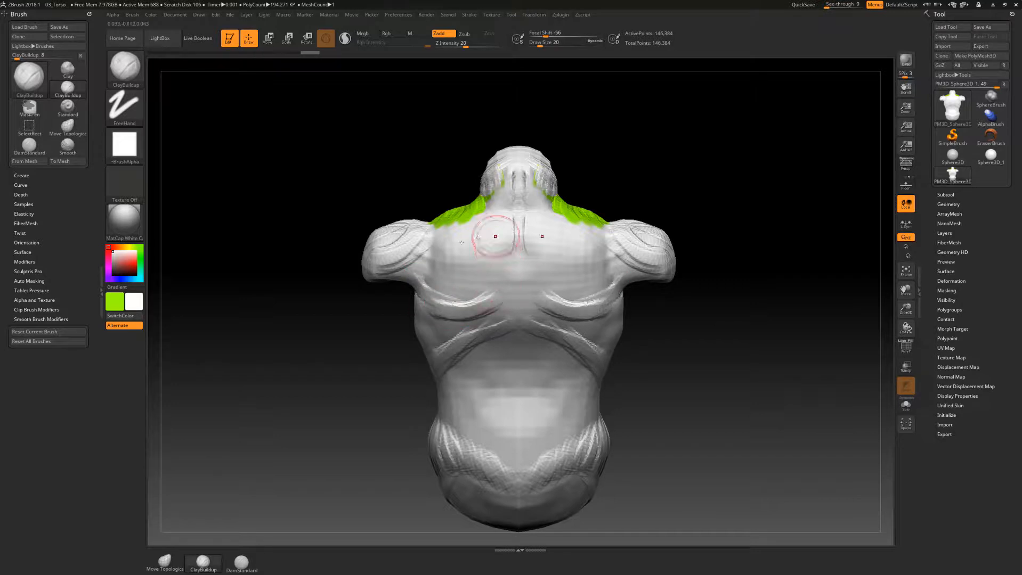
Build up the lats with ClayBuildup strokes running from the outer ribs toward the spine, down to the lower back
mouse_move(431, 322)
left_mouse_down()
mouse_move(482, 333)
mouse_move(497, 309)
left_mouse_up()
mouse_move(432, 333)
left_mouse_down()
mouse_move(496, 347)
mouse_move(495, 336)
mouse_move(489, 353)
left_mouse_up()
mouse_move(432, 346)
left_mouse_down()
mouse_move(488, 363)
mouse_move(487, 373)
left_mouse_up()
mouse_move(441, 379)
left_mouse_down()
mouse_move(490, 390)
mouse_move(481, 399)
left_mouse_up()
mouse_move(373, 346)
left_mouse_down()
mouse_move(427, 353)
mouse_move(482, 376)
mouse_move(490, 391)
left_mouse_up()
left_click_drag(427, 397, 487, 415)
left_click_drag(433, 399, 479, 406)
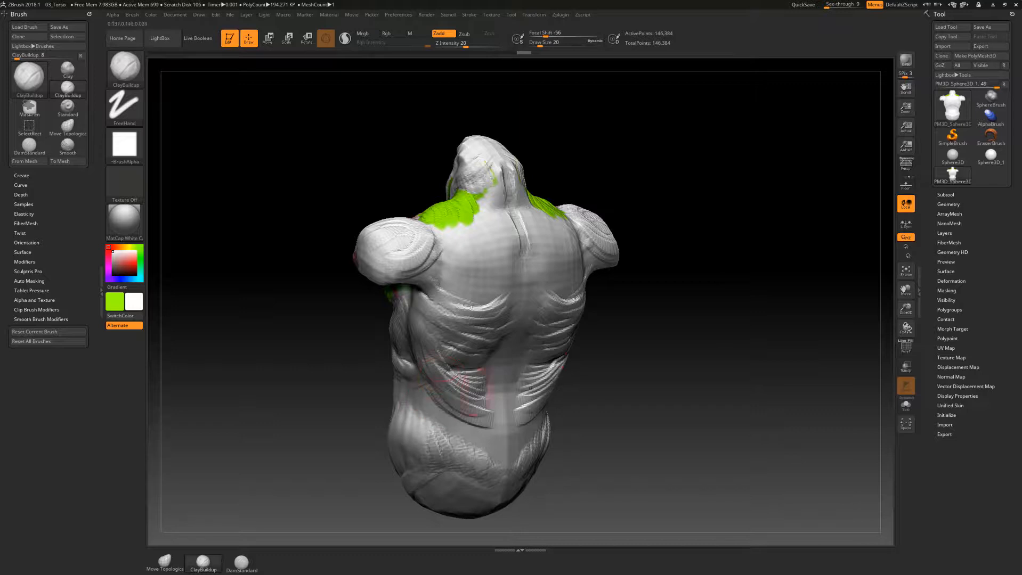
Add ClayBuildup muscle fibers to the lower lats, converging toward the spine above the pelvis
left_click_drag(440, 358, 477, 379)
left_click_drag(452, 372, 488, 402)
mouse_move(463, 394)
left_mouse_down()
mouse_move(497, 416)
mouse_move(493, 426)
left_mouse_up()
left_click_drag(440, 386, 493, 401)
mouse_move(464, 362)
left_mouse_down()
mouse_move(501, 400)
mouse_move(498, 429)
left_mouse_up()
Fill in the outer and middle lats with additional ClayBuildup fiber strokes across the ribs
right_click_drag(472, 421, 423, 405, "shift")
left_click_drag(438, 385, 462, 393)
left_click_drag(434, 372, 469, 373)
mouse_move(426, 345)
left_mouse_down()
mouse_move(469, 361)
mouse_move(471, 349)
left_mouse_up()
mouse_move(437, 328)
left_mouse_down()
mouse_move(476, 336)
mouse_move(461, 405)
left_mouse_up()
left_click_drag(495, 398, 468, 423)
Build up the lats' inner border with downward strokes alongside the spine
right_click_drag(454, 427, 475, 337)
left_click_drag(473, 335, 452, 354)
mouse_move(470, 360)
left_mouse_down()
mouse_move(436, 393)
mouse_move(442, 405)
left_mouse_up()
left_click_drag(479, 383, 449, 427)
right_click_drag(456, 422, 419, 354)
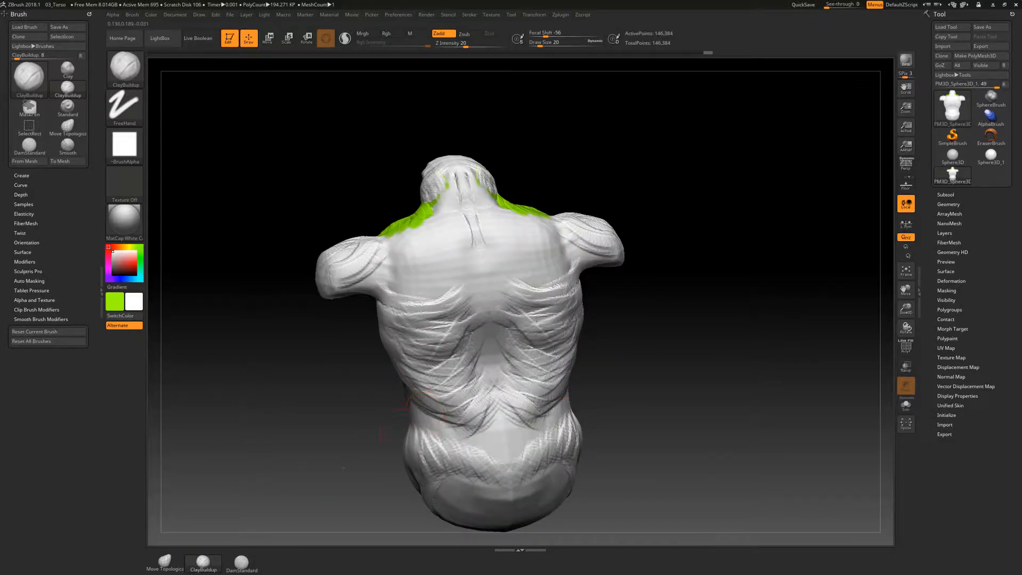
Refine the lats' inner edge along the spine, checking the torso from angled and straight back views
mouse_move(343, 468)
left_mouse_down()
mouse_move(410, 461)
mouse_move(351, 454)
left_mouse_up()
left_click_drag(586, 363, 527, 384)
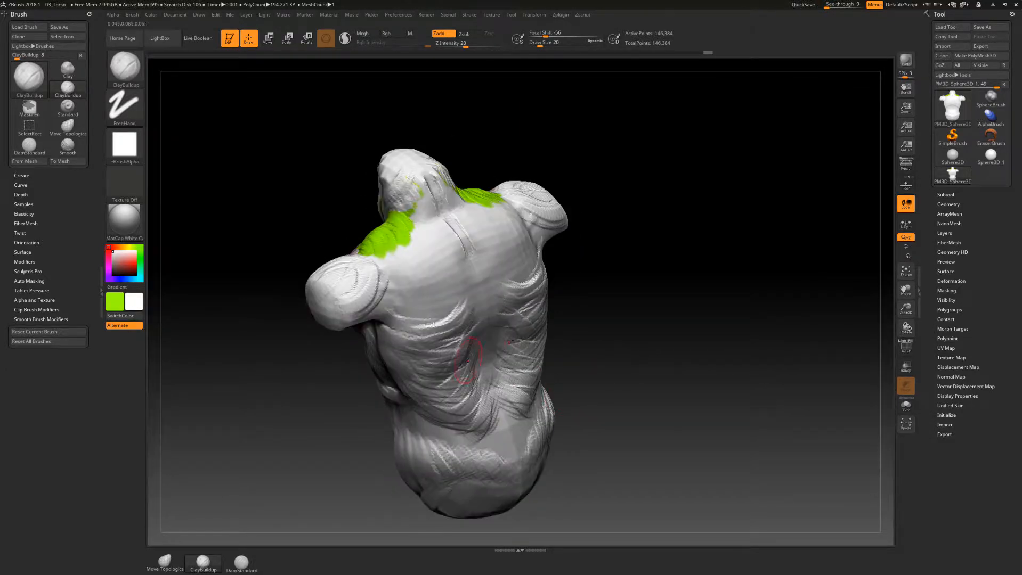
mouse_move(476, 339)
left_mouse_down()
mouse_move(463, 369)
mouse_move(467, 417)
left_mouse_up()
left_click_drag(592, 387, 552, 393, "shift")
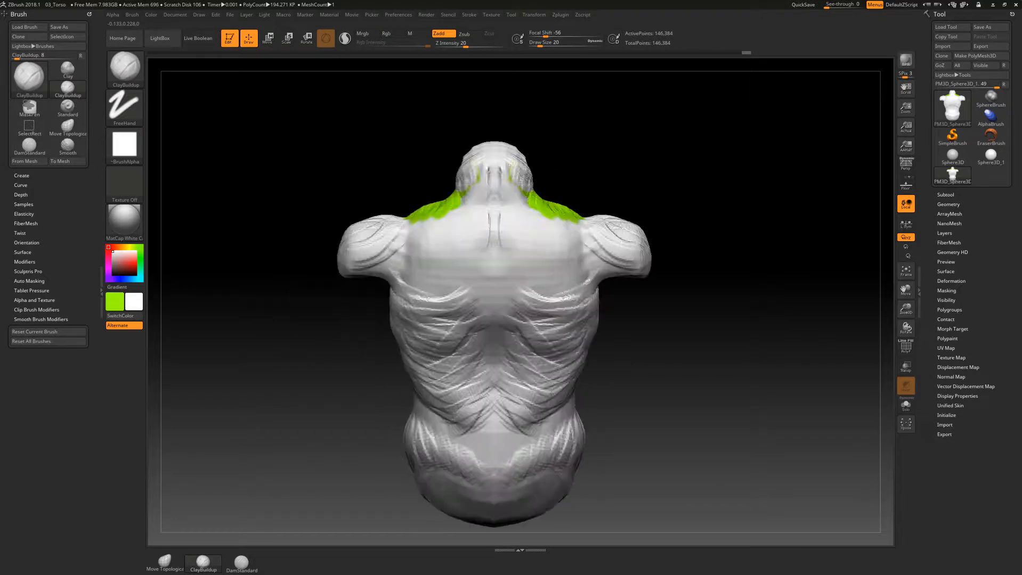
left_click_drag(305, 469, 325, 460)
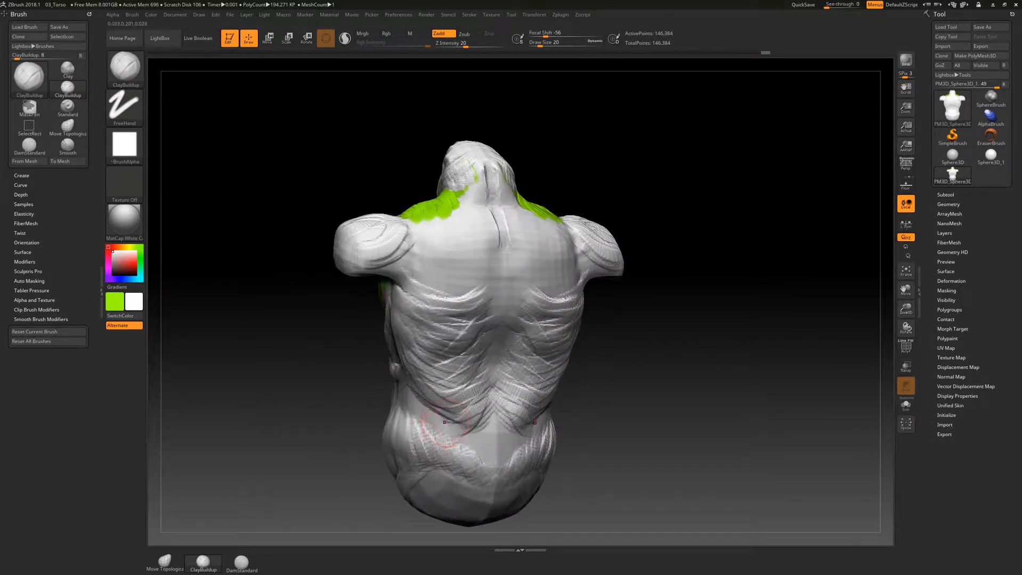
Blend the lower lats into the waist and upper hip with more ClayBuildup strokes
left_click_drag(412, 420, 424, 456)
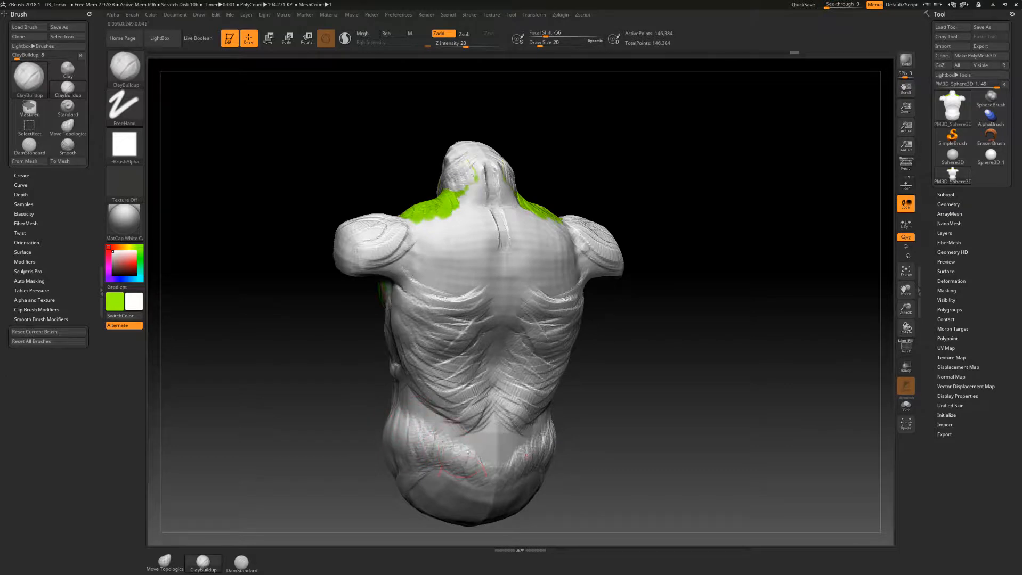
left_click_drag(368, 384, 336, 387, "shift")
left_click_drag(426, 406, 460, 434)
left_click_drag(376, 440, 408, 418)
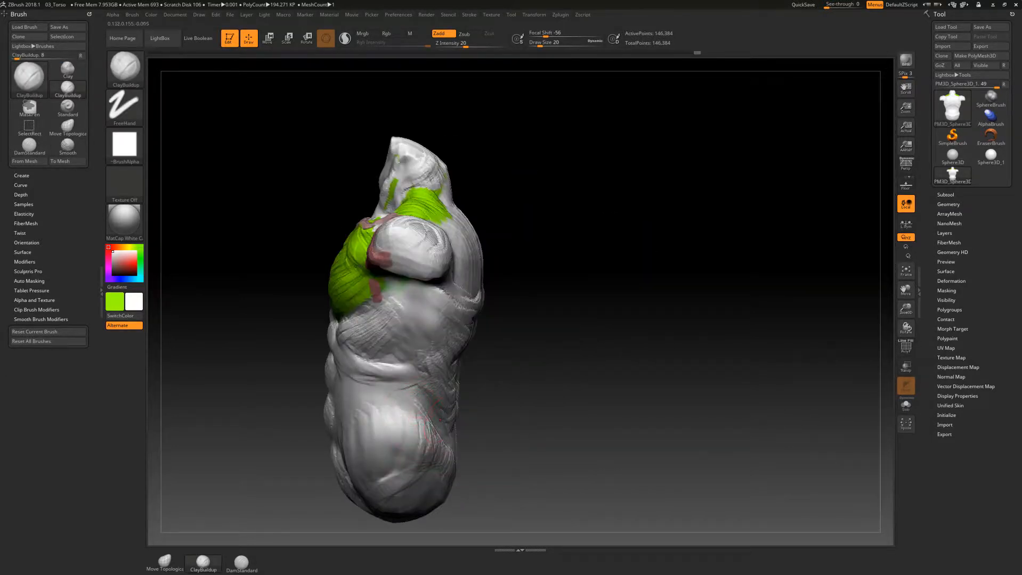
left_click_drag(530, 422, 437, 415, "shift")
left_click_drag(367, 410, 389, 408)
Switch to the Move Topological brush and set its draw size to 23
key("b")
key("m")
key("t")
key("space")
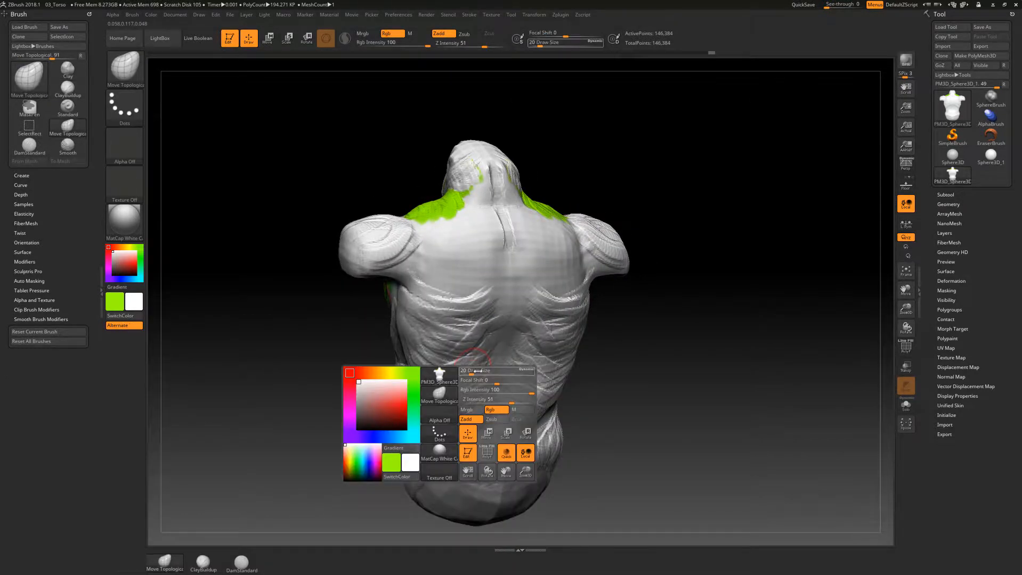
left_click_drag(602, 344, 471, 426)
key("space")
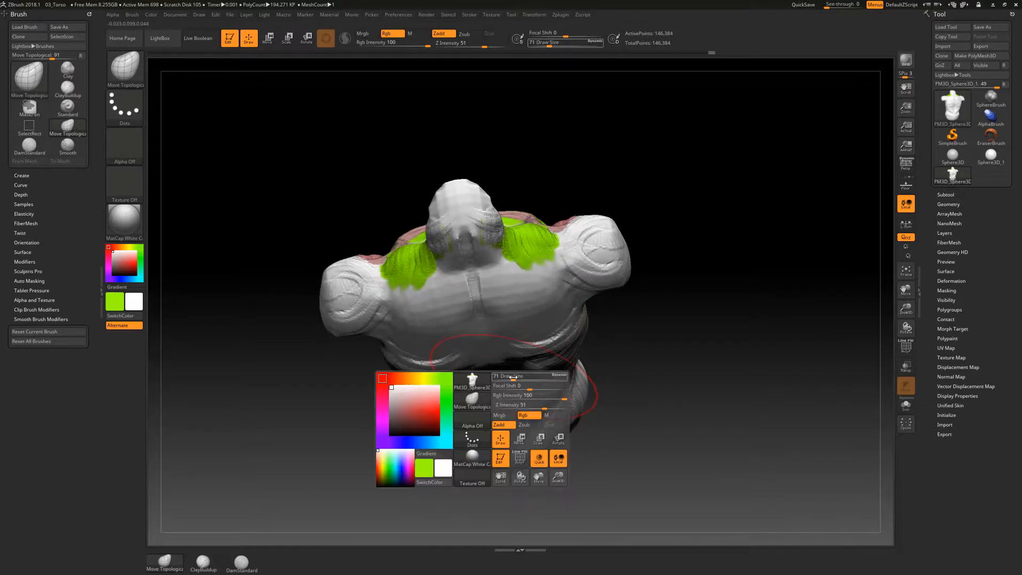
mouse_move(514, 378)
left_mouse_down()
mouse_move(471, 397)
mouse_move(466, 371)
left_mouse_up()
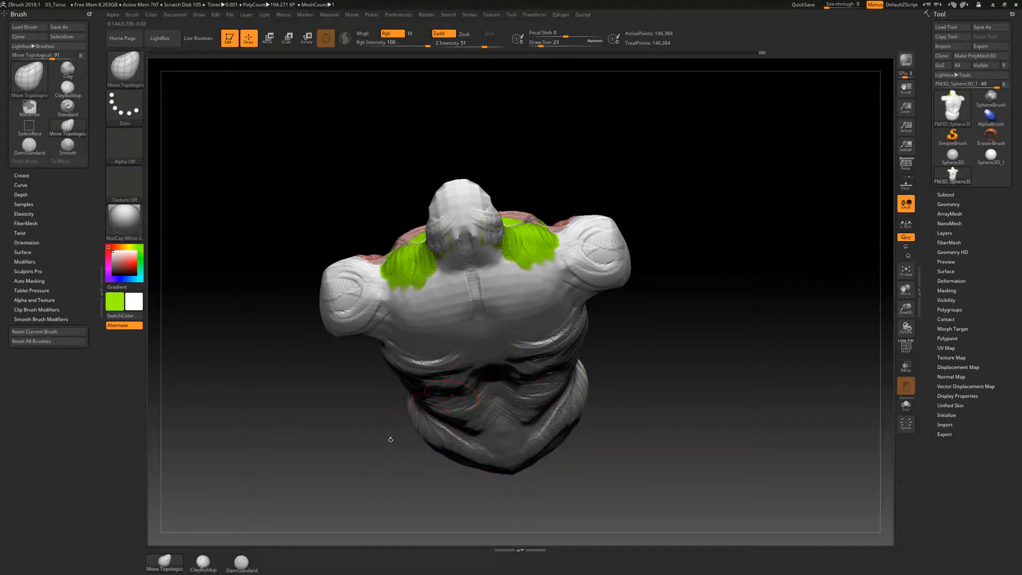
Adjust the shape of the lats and their outer contour with the Move Topological brush
left_click_drag(391, 439, 405, 384)
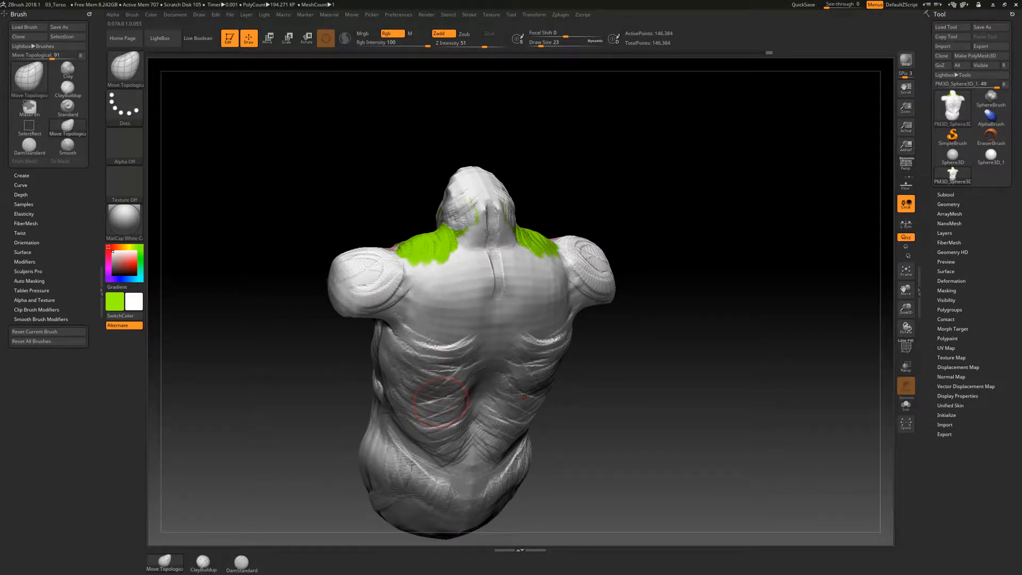
left_click_drag(554, 418, 579, 393)
left_click_drag(422, 395, 423, 405)
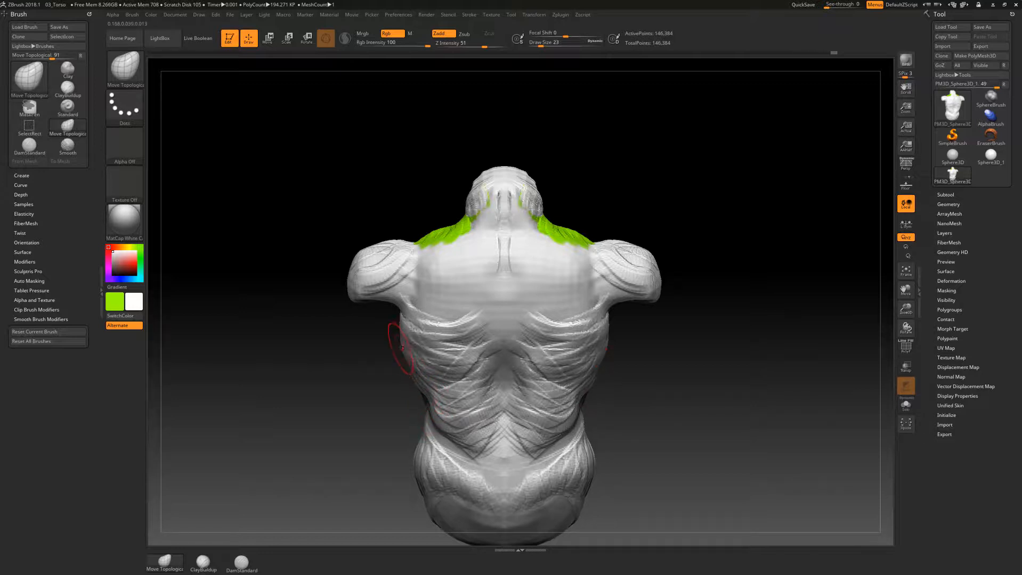
mouse_move(372, 360)
left_mouse_down()
mouse_move(341, 368)
mouse_move(405, 375)
left_mouse_up()
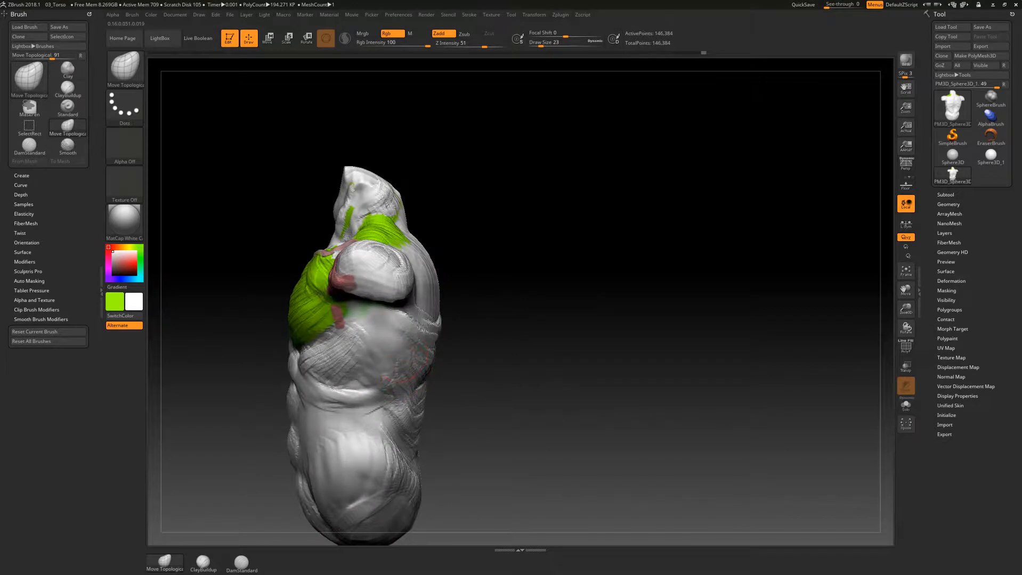
Reshape the lats' sides with Move Topological at draw size 41, and then return the draw size to 23
right_click_drag(401, 356, 468, 414)
key("space")
left_click_drag(500, 360, 504, 361)
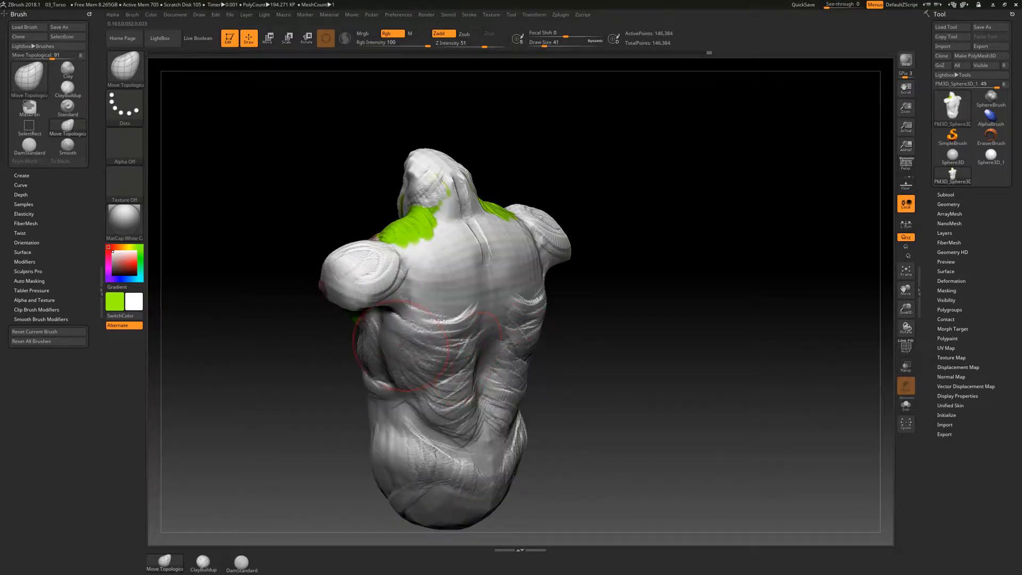
right_click_drag(499, 375, 539, 373)
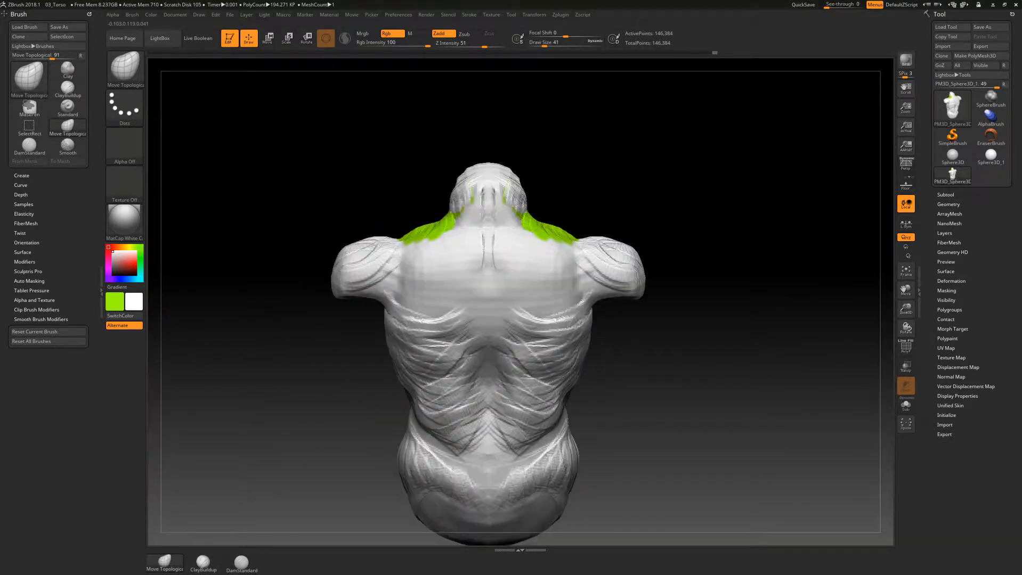
right_click_drag(624, 404, 654, 356, "alt")
mouse_move(435, 350)
left_mouse_down()
mouse_move(443, 349)
mouse_move(436, 355)
left_mouse_up()
key("space")
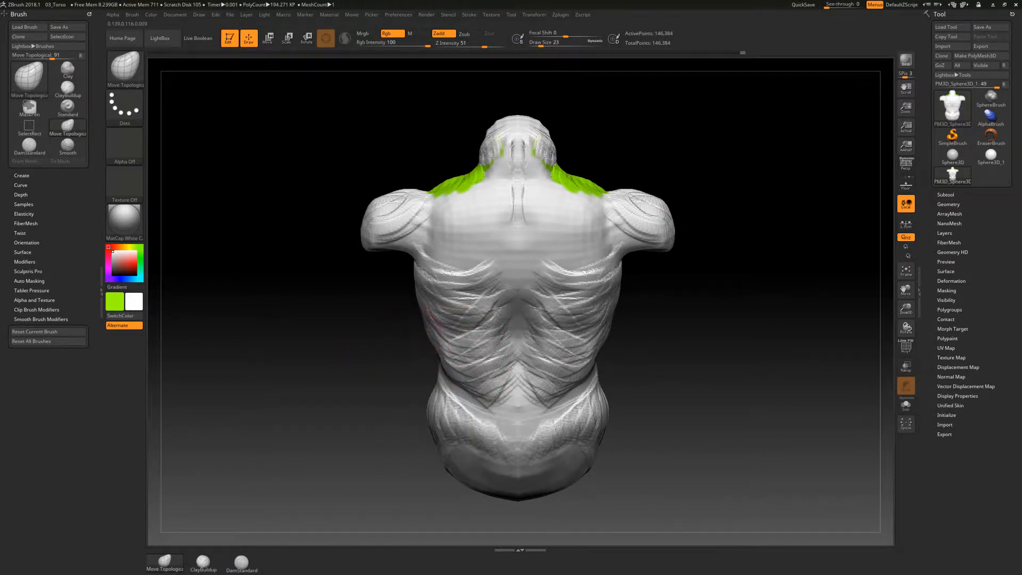
Switch to the browser to compare the torso's back with the lats reference photo, and return to ZBrush
right_click_drag(364, 294, 566, 282, "alt")
key("alt+Tab")
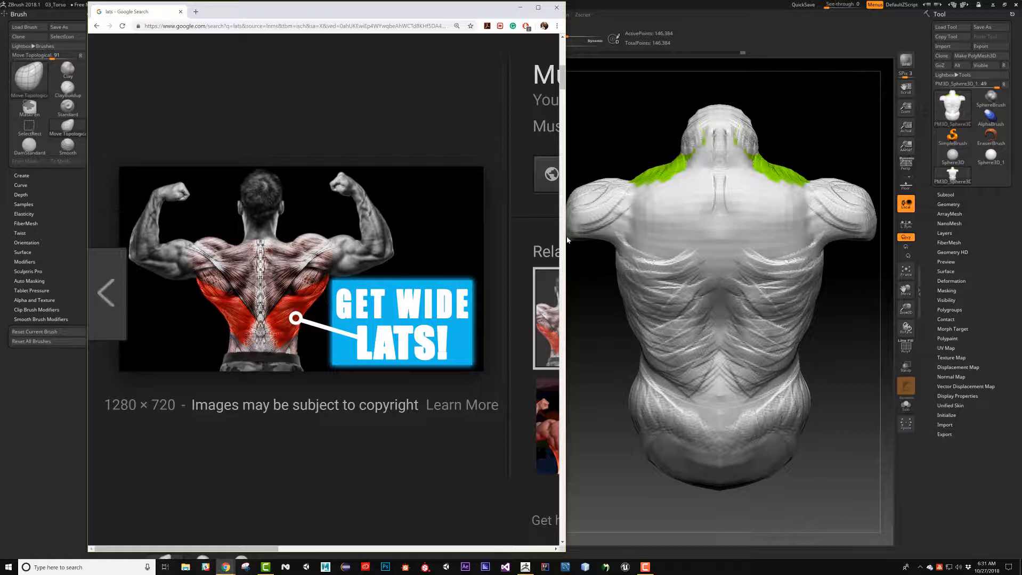
left_click(624, 297)
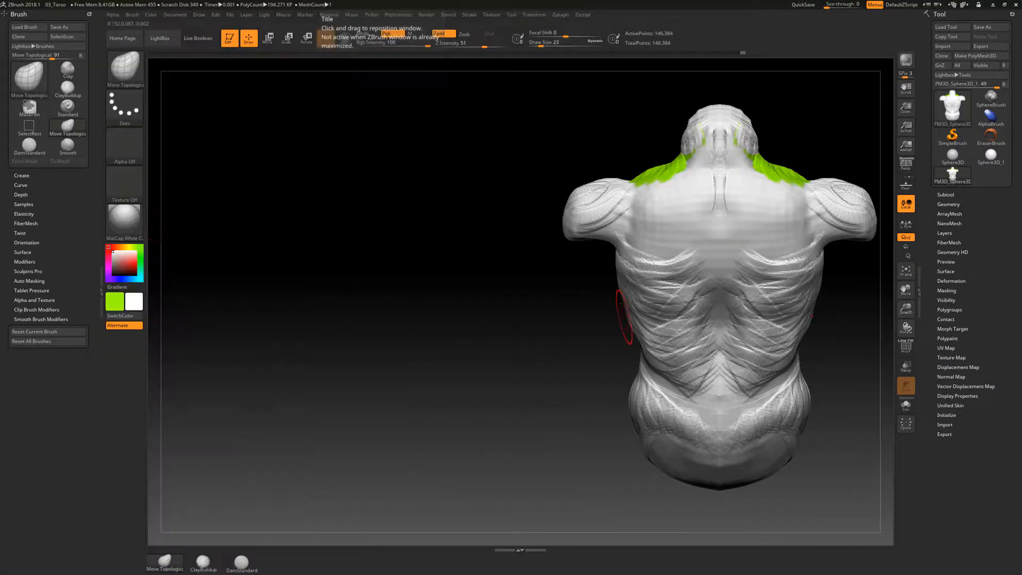
Set the Move Topological draw size to 33 and refine the lats' outer silhouette below the armpits
mouse_move(600, 336)
left_mouse_down("alt")
mouse_move(436, 315)
mouse_move(470, 308)
mouse_move(453, 312)
left_mouse_up("alt")
key("space")
key("space")
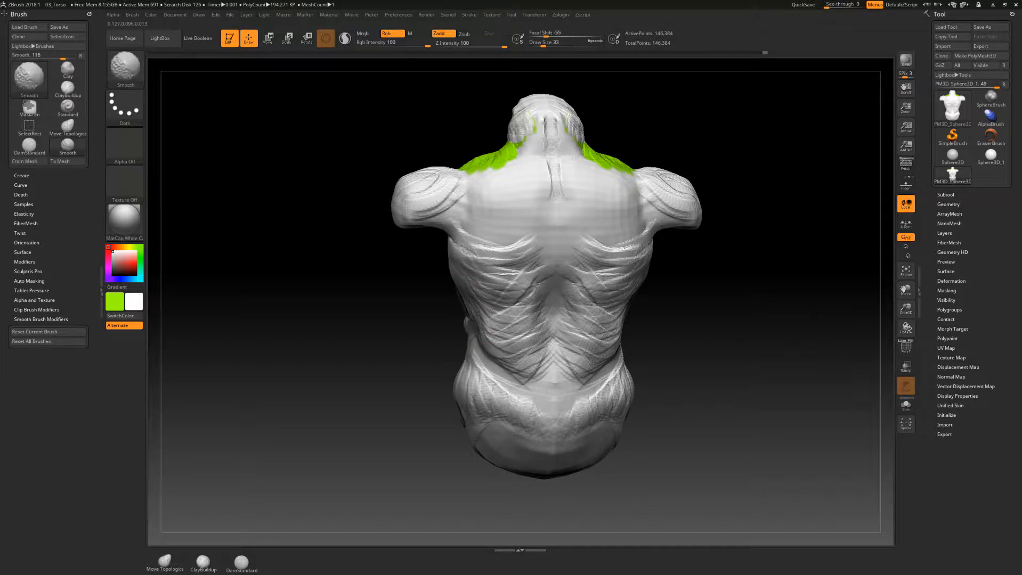
left_click_drag(390, 347, 458, 355)
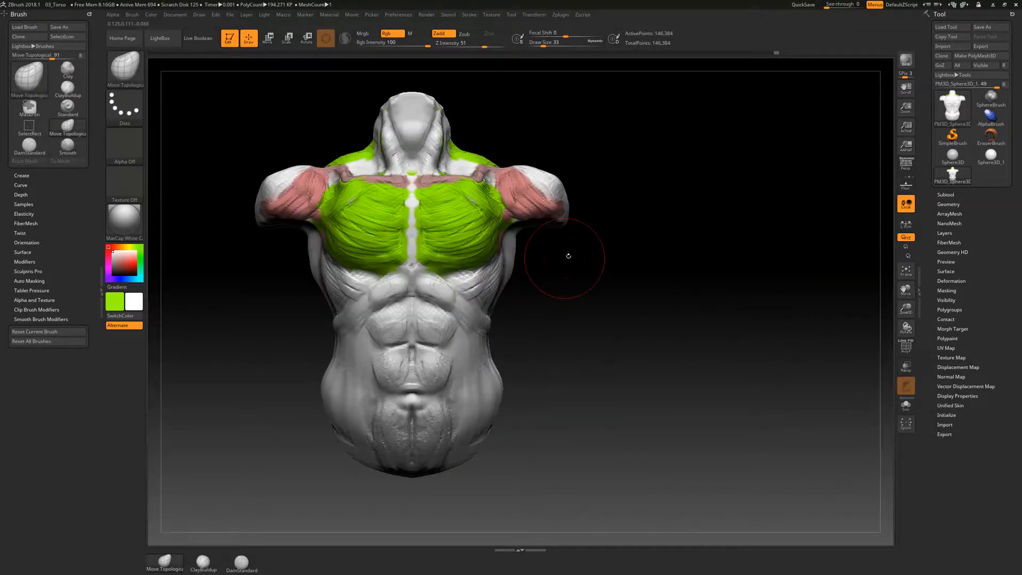
mouse_move(559, 255)
left_mouse_down()
mouse_move(485, 250)
mouse_move(513, 246)
left_mouse_up()
Switch to ClayBuildup with draw size 37 and add volume to the upper lats below the armpit
key("b")
key("c")
key("b")
mouse_move(319, 286)
left_mouse_down()
mouse_move(356, 290)
mouse_move(367, 312)
left_mouse_up()
key("space")
left_click(408, 263)
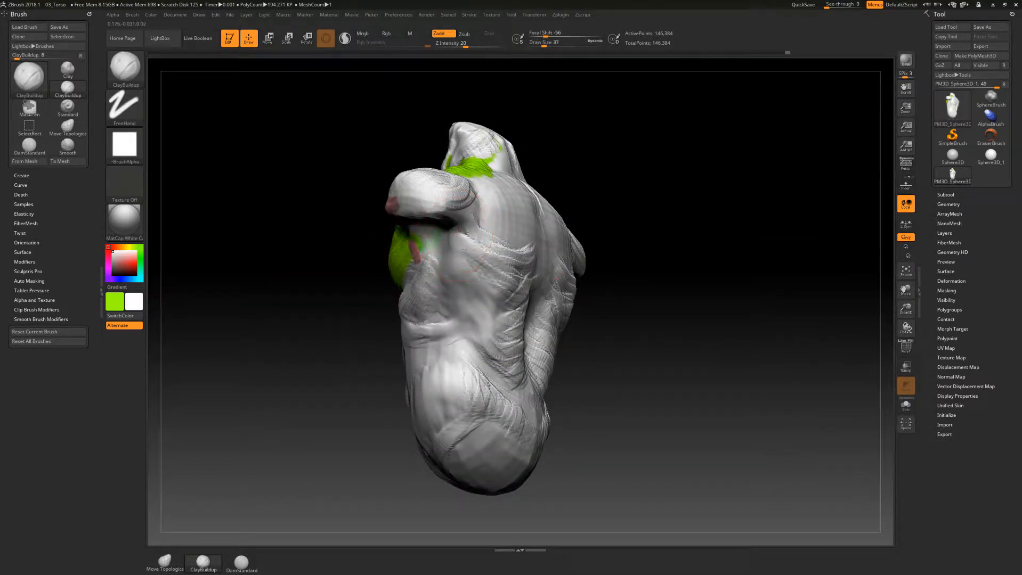
right_click_drag(558, 247, 511, 248)
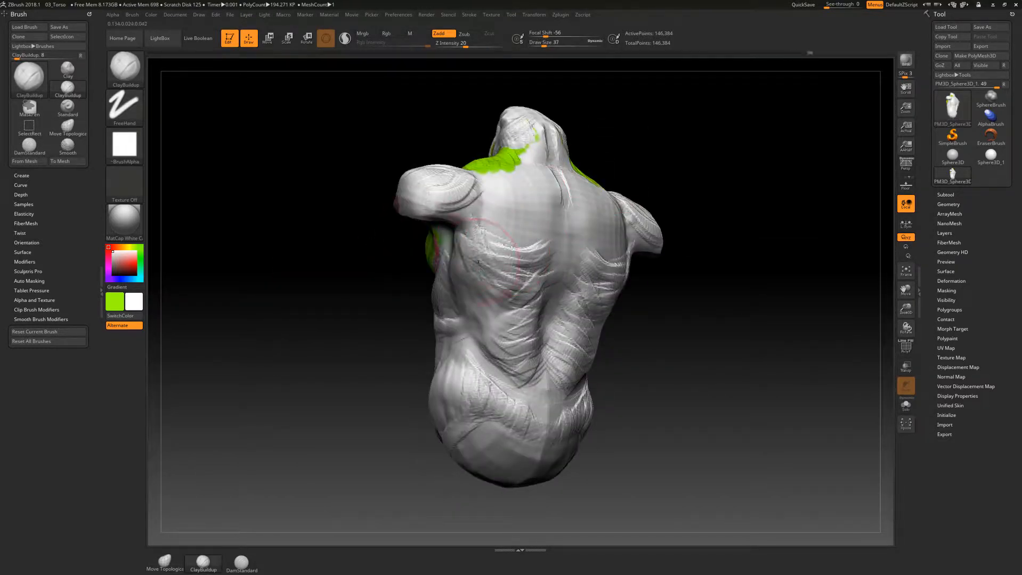
right_click_drag(356, 326, 472, 233)
right_click_drag(528, 280, 538, 290)
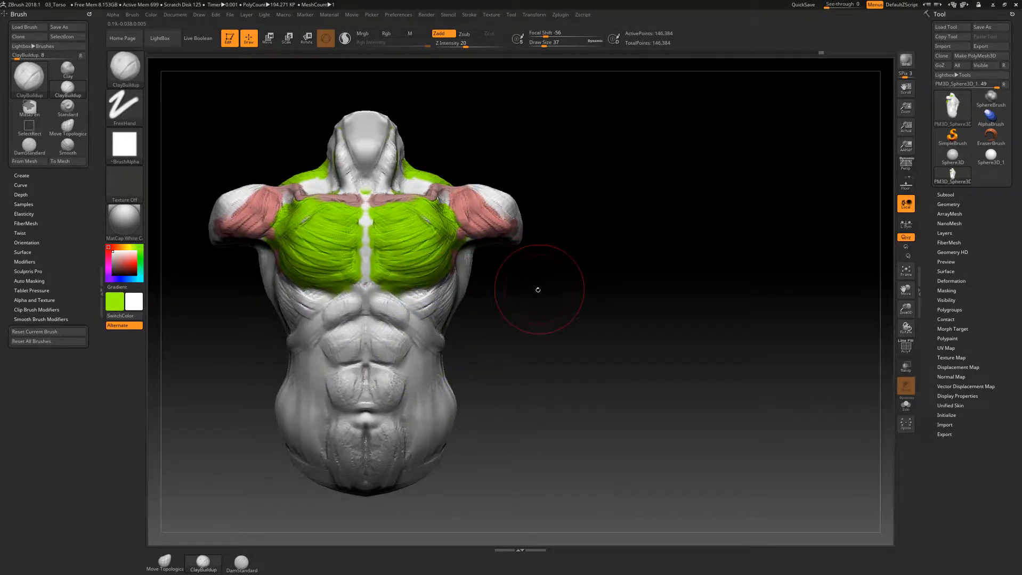
Switch to Move Topological, set its draw size to 77, and adjust the torso's side contour from the front
key("b")
key("m")
key("t")
key("space")
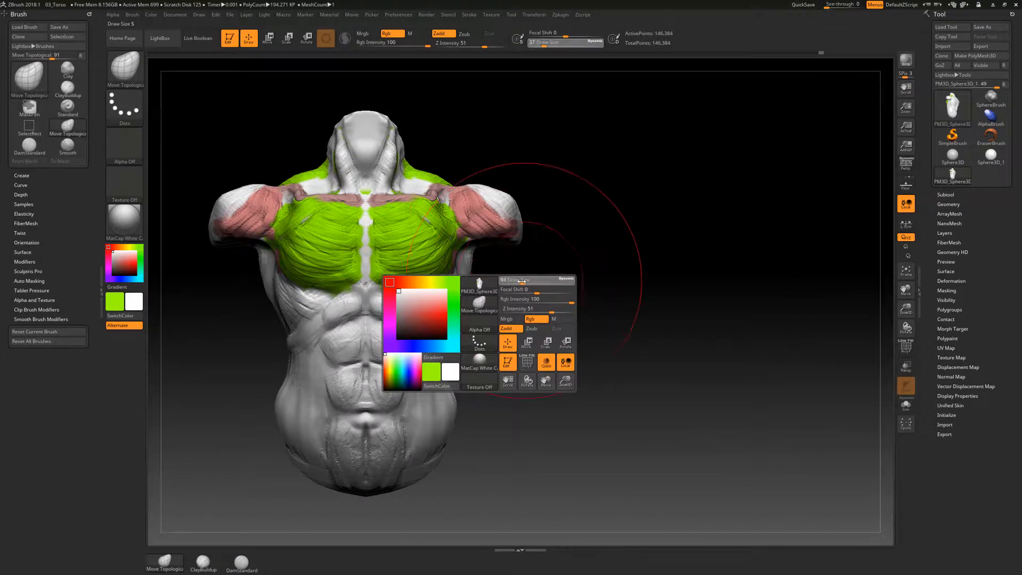
left_click_drag(471, 277, 463, 282)
right_click_drag(501, 283, 486, 317)
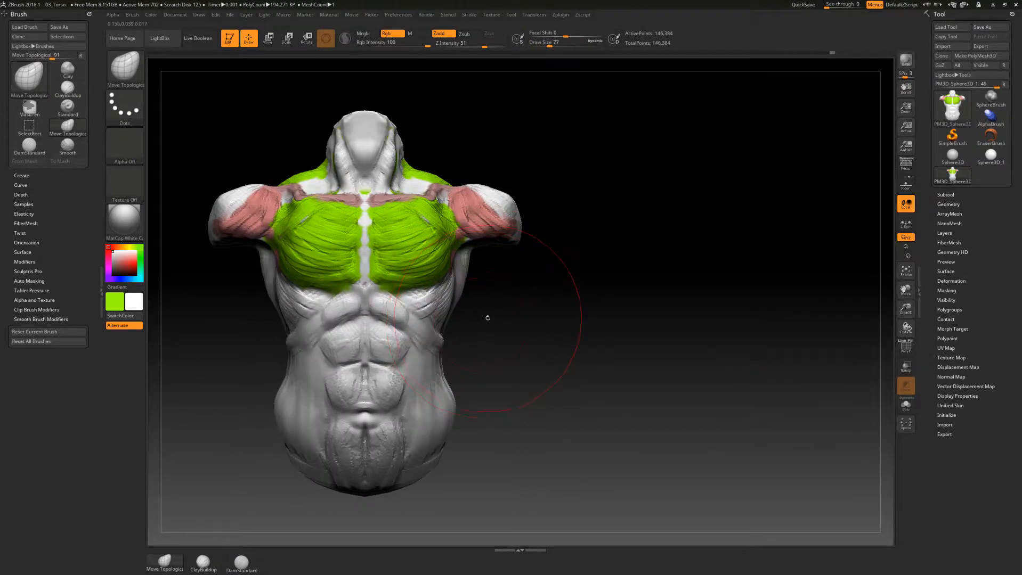
Set the Move Topological draw size to 33 and pull in the waist and hip contours from the front
key("space")
key("space")
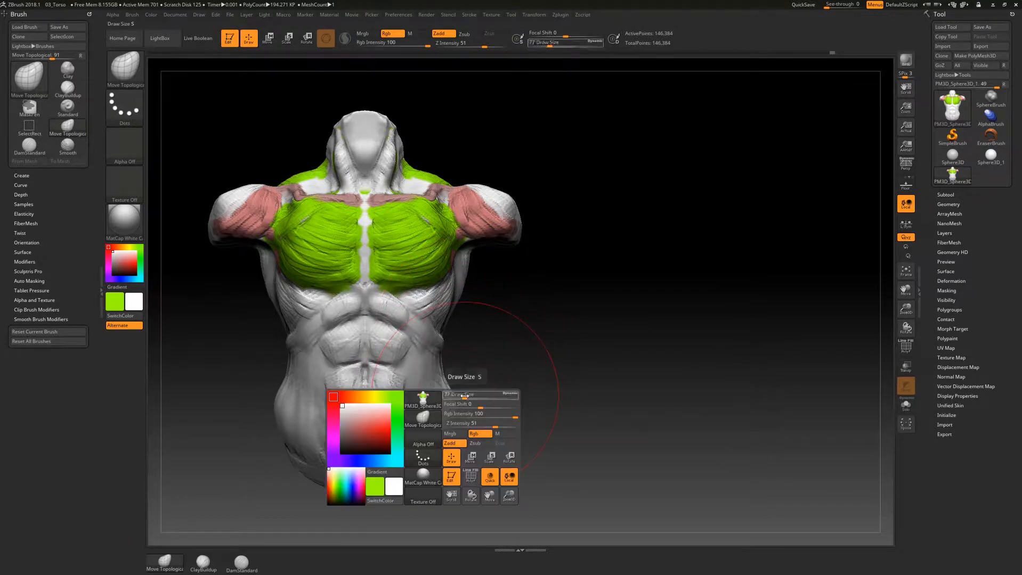
left_click_drag(464, 395, 454, 394)
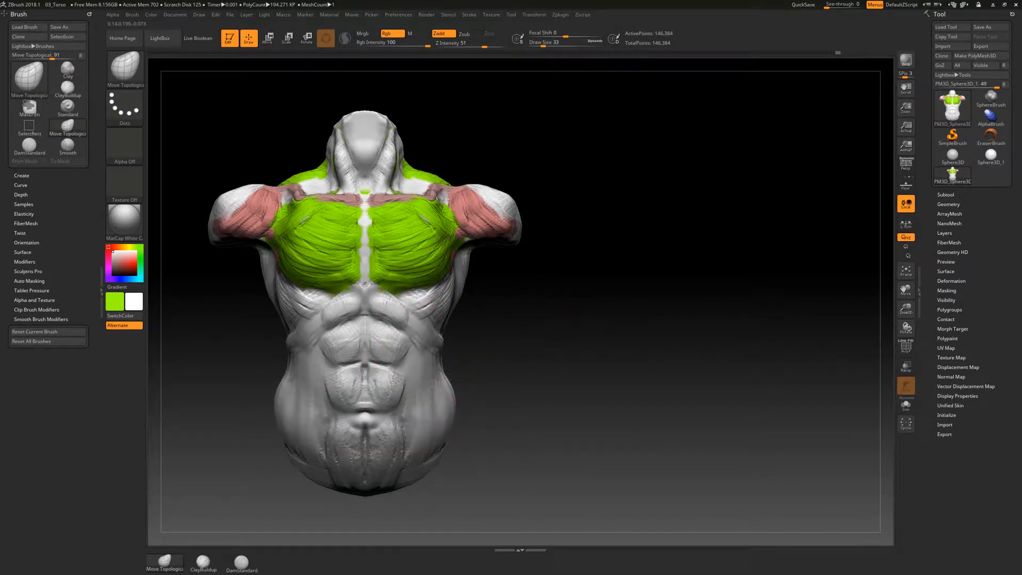
right_click_drag(457, 396, 455, 395)
left_click_drag(456, 398, 453, 400)
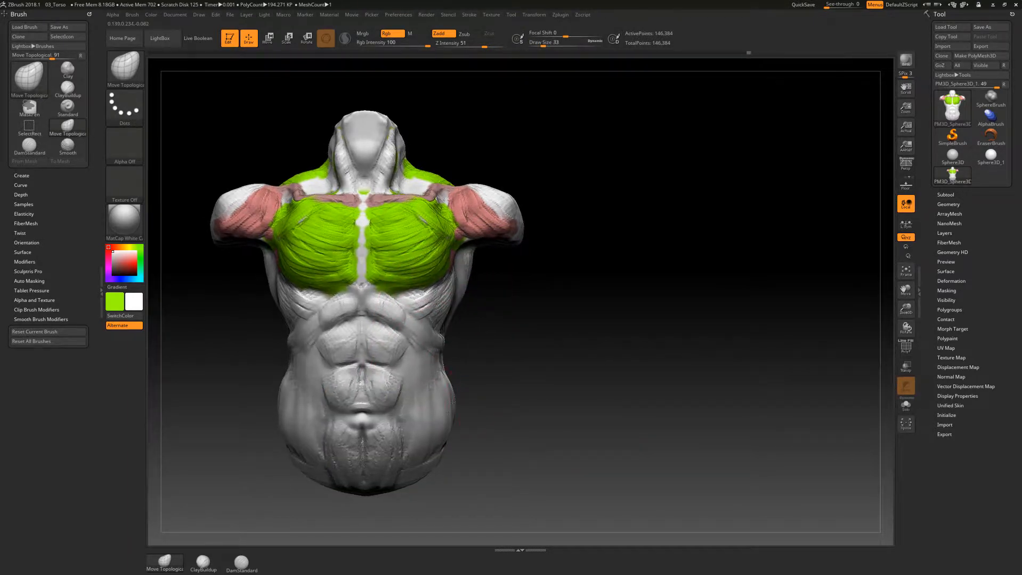
right_click_drag(472, 400, 442, 403)
left_click_drag(465, 411, 481, 413, "shift")
right_click_drag(485, 408, 524, 397)
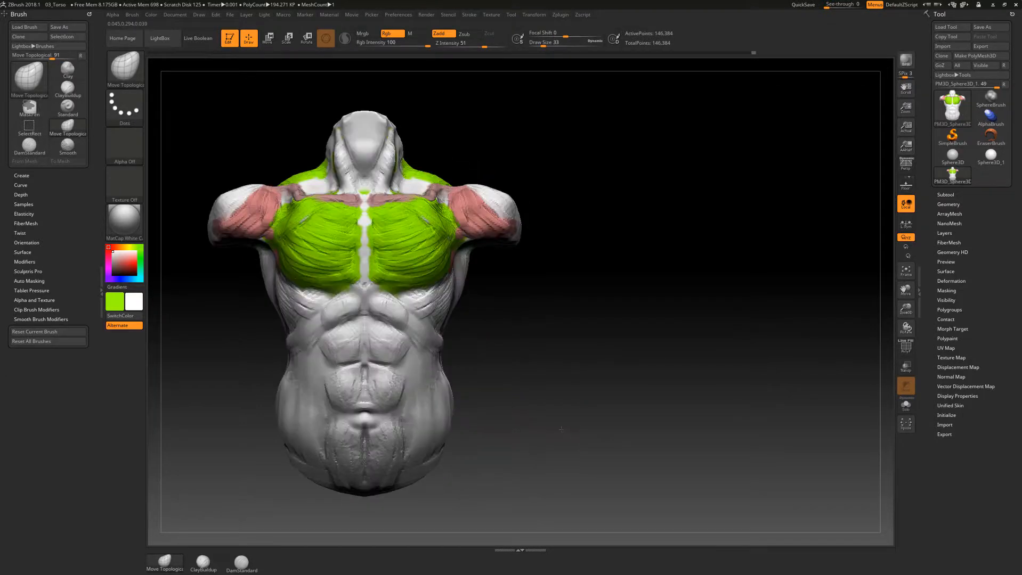
Set the Move Topological focal shift to -51 and draw size to 51, and reshape the waist and hip silhouette
key("space")
left_click_drag(538, 403, 528, 394)
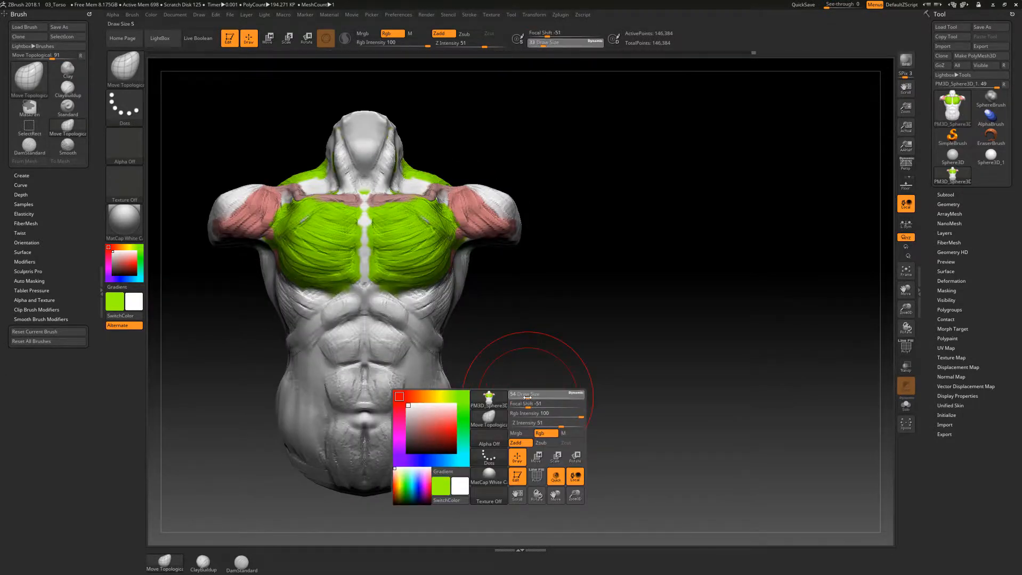
right_click_drag(457, 355, 447, 356)
left_click_drag(454, 409, 440, 407)
right_click_drag(639, 397, 496, 358)
right_click_drag(329, 298, 326, 343, "alt")
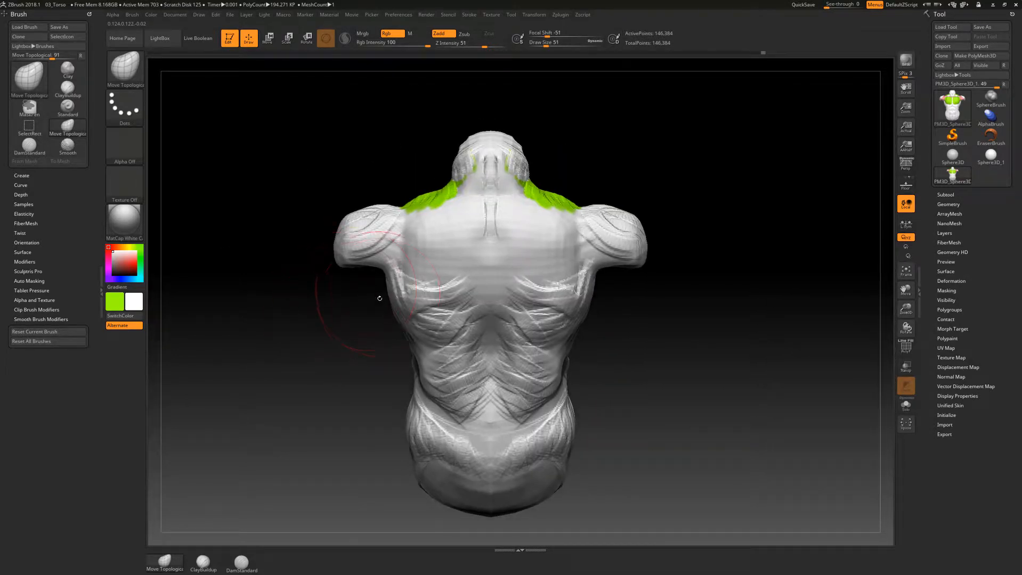
Switch to ClayBuildup with draw size 6 and build up vertebrae along the spine from the neck to the mid-back
key("b")
key("c")
key("b")
key("space")
left_click_drag(489, 293, 482, 293)
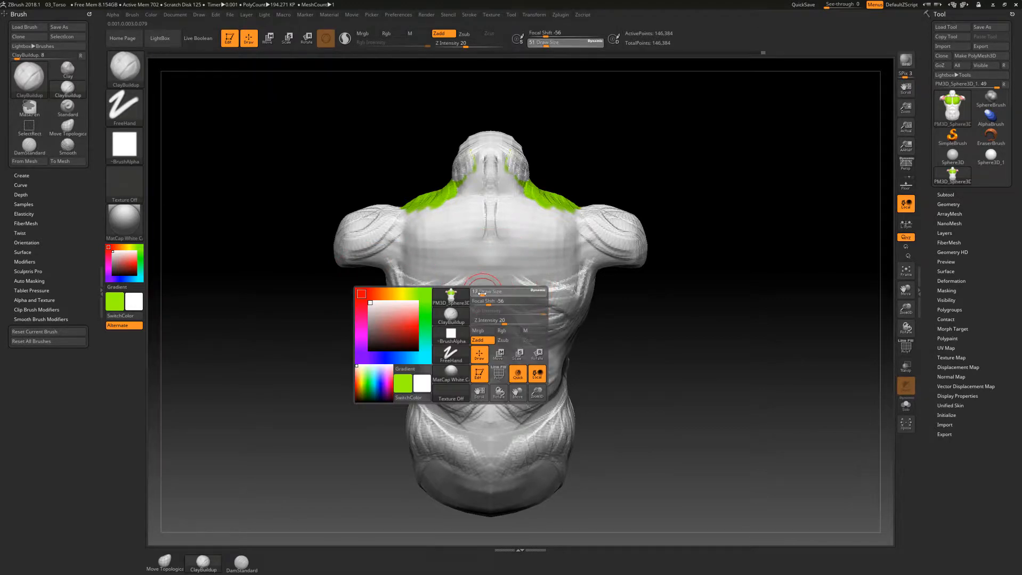
key("space")
left_click_drag(496, 179, 487, 251)
key("space")
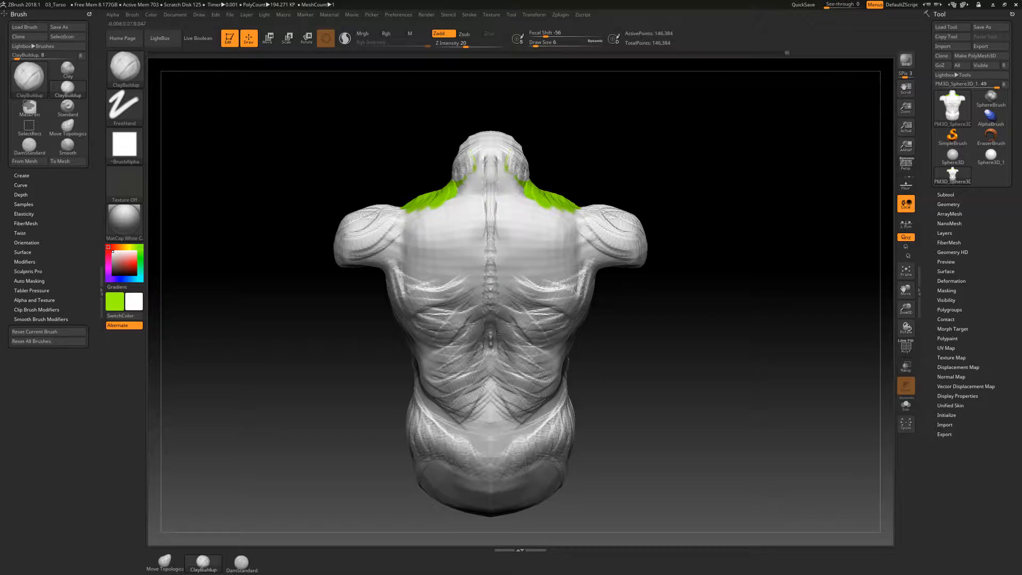
Extend the vertebrae down the lower back to the sacrum and refine the bumps along the whole spine
left_click_drag(488, 367, 489, 385)
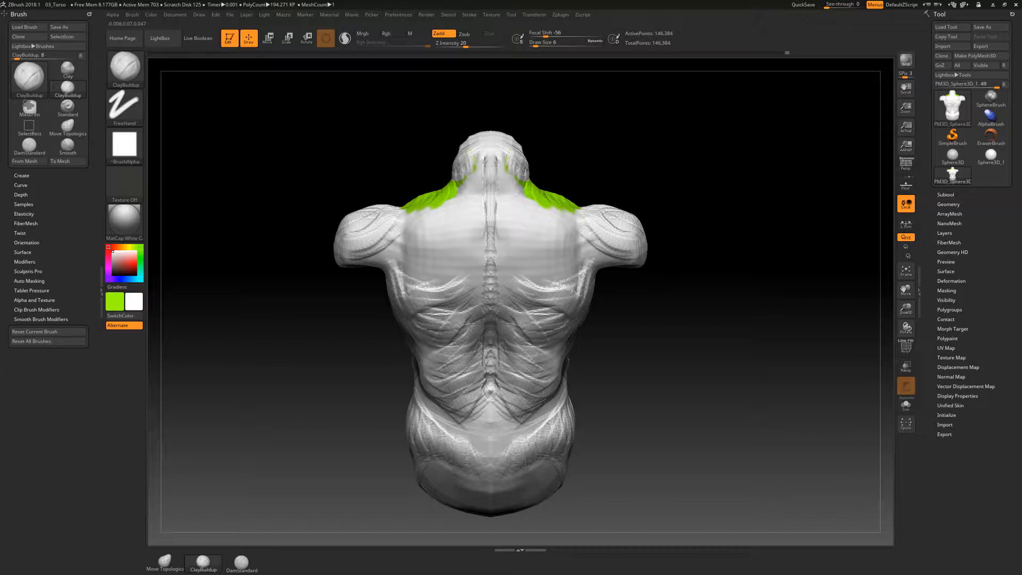
left_click_drag(490, 419, 490, 437)
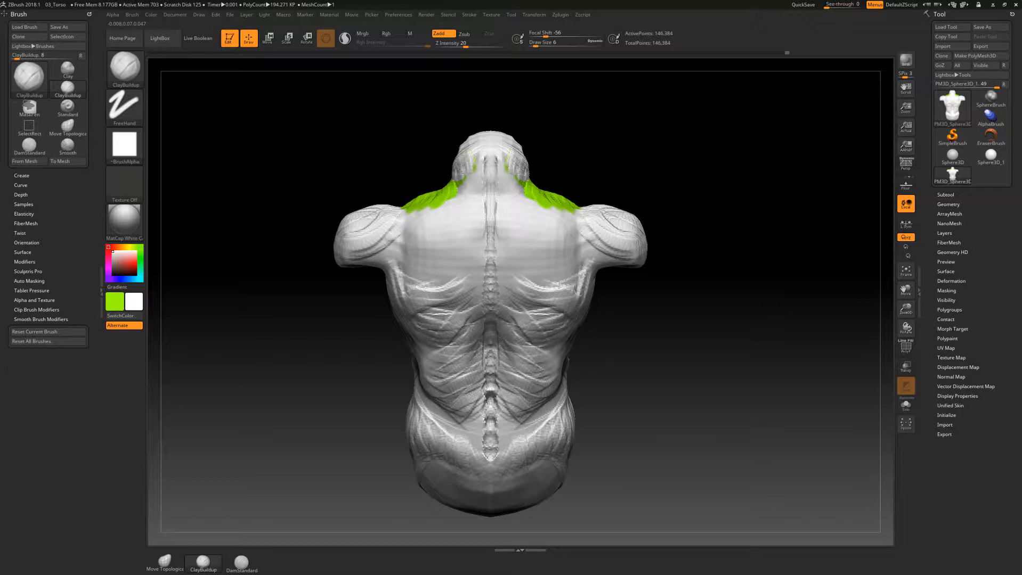
right_click_drag(479, 261, 498, 261)
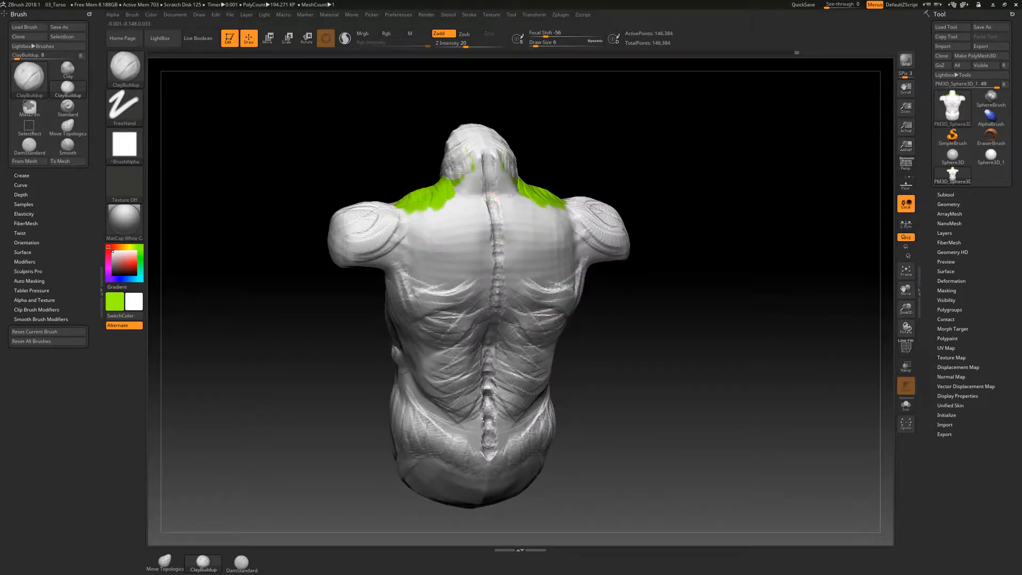
mouse_move(632, 430)
left_mouse_down()
mouse_move(353, 331)
mouse_move(501, 306)
left_mouse_up()
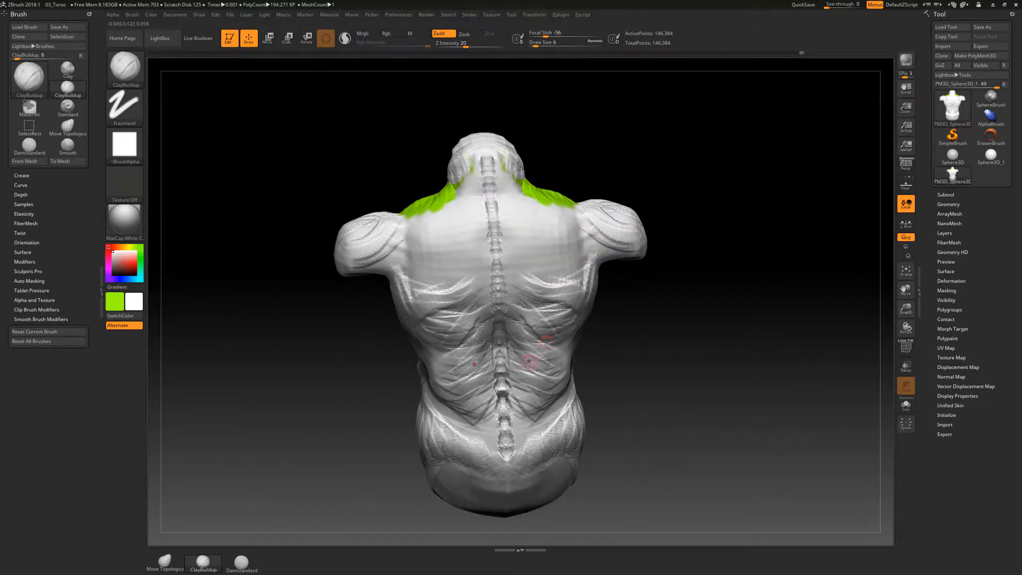
Set the ClayBuildup draw size to 11 and blend the vertebrae with strokes running from the neck to the sacrum
key("s")
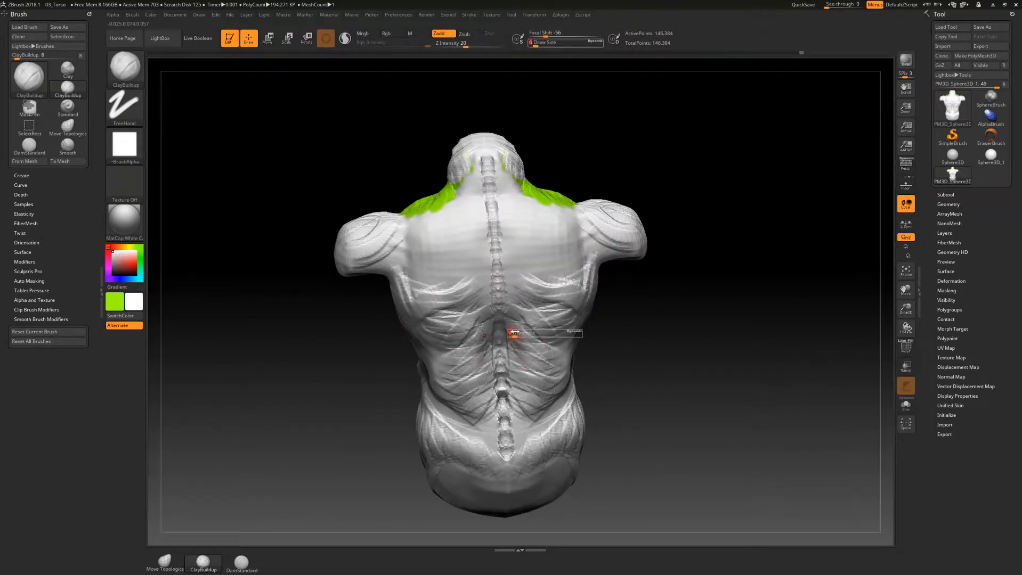
left_click_drag(517, 334, 514, 334)
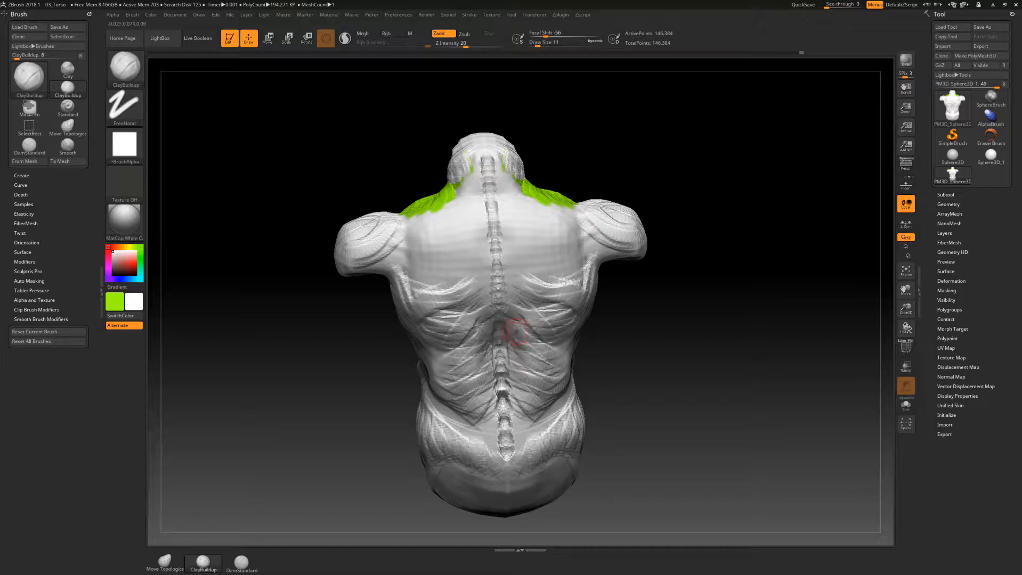
left_click_drag(487, 160, 509, 450)
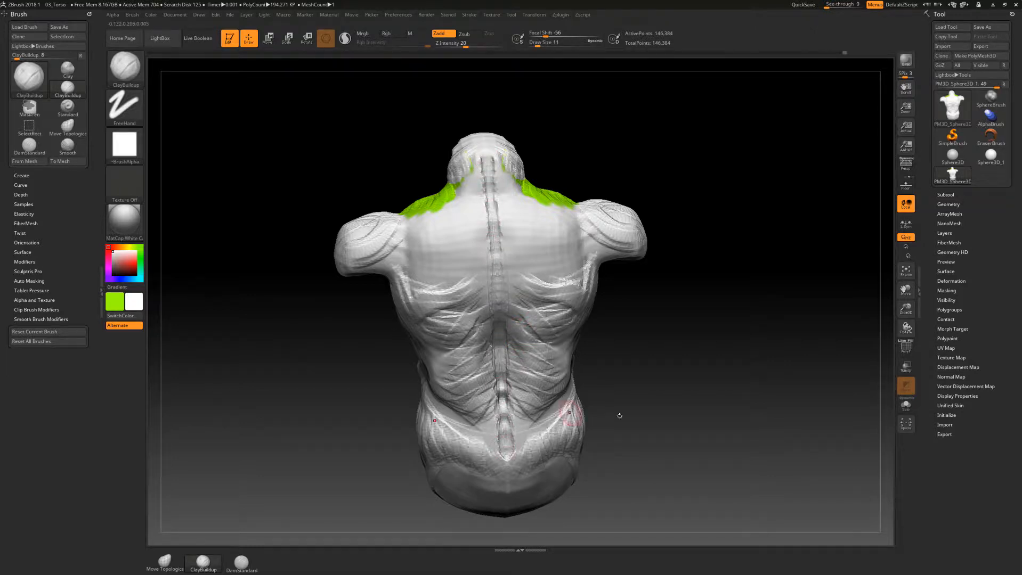
mouse_move(618, 415)
left_mouse_down("alt")
mouse_move(618, 373)
mouse_move(666, 381)
mouse_move(547, 390)
mouse_move(630, 388)
mouse_move(627, 405)
left_mouse_up("alt")
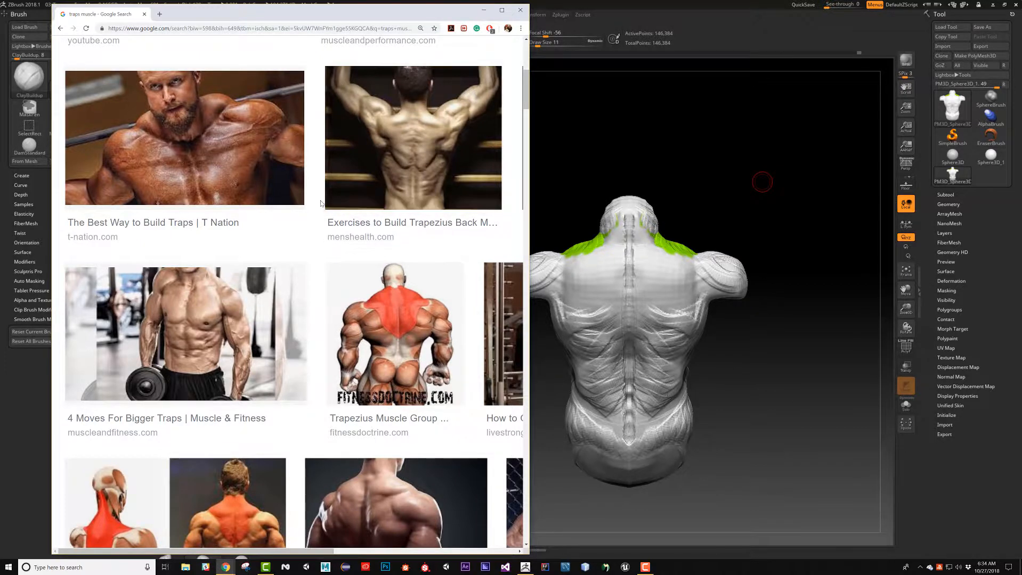
Switch to Chrome and examine the traps muscle image results for the trapezius's shape, extent and attachment on the back
scroll(216, 155, "up", 5)
scroll(235, 191, "down", 2)
scroll(242, 199, "down", 3)
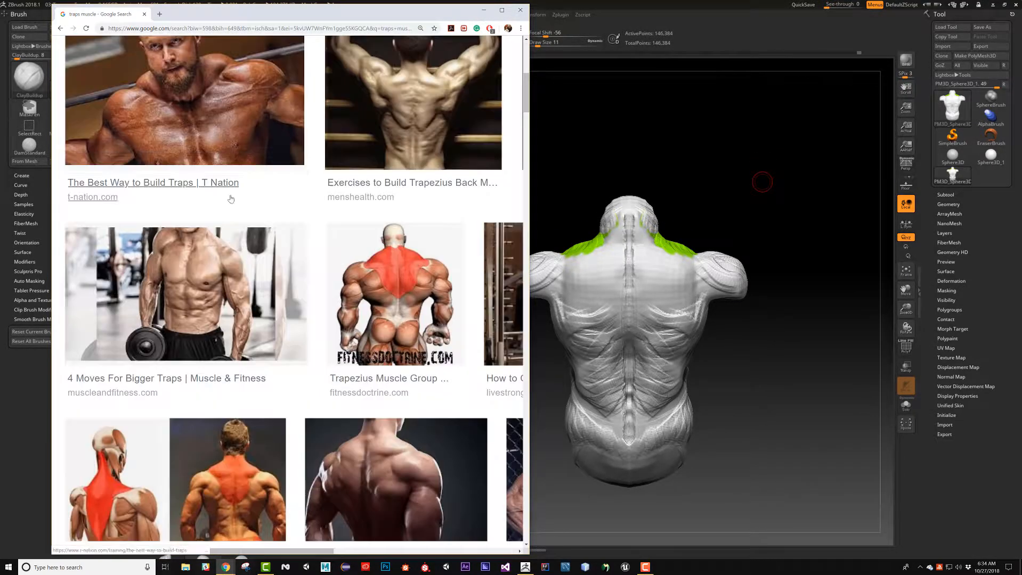
scroll(231, 296, "down", 1)
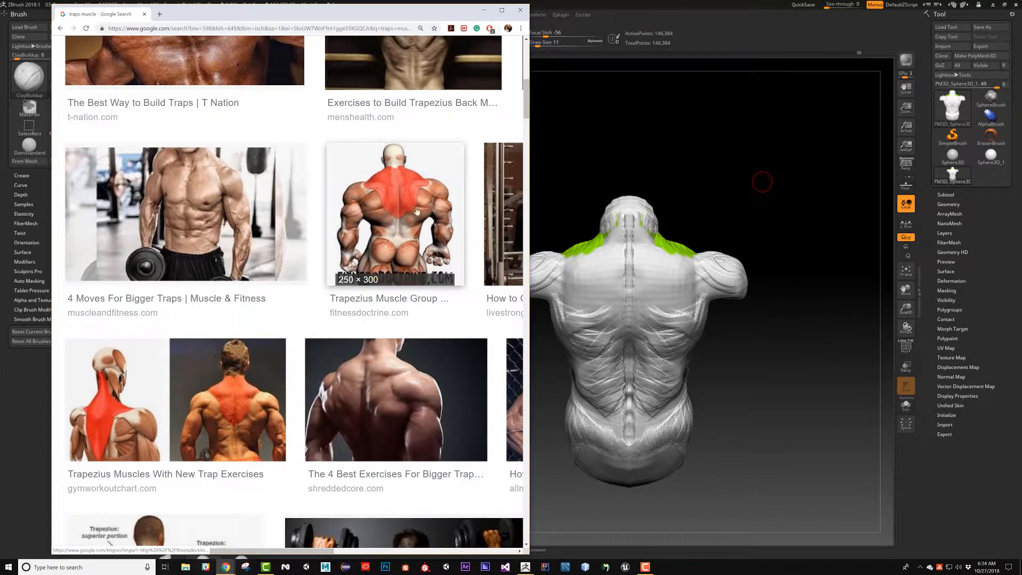
scroll(417, 211, "down", 6)
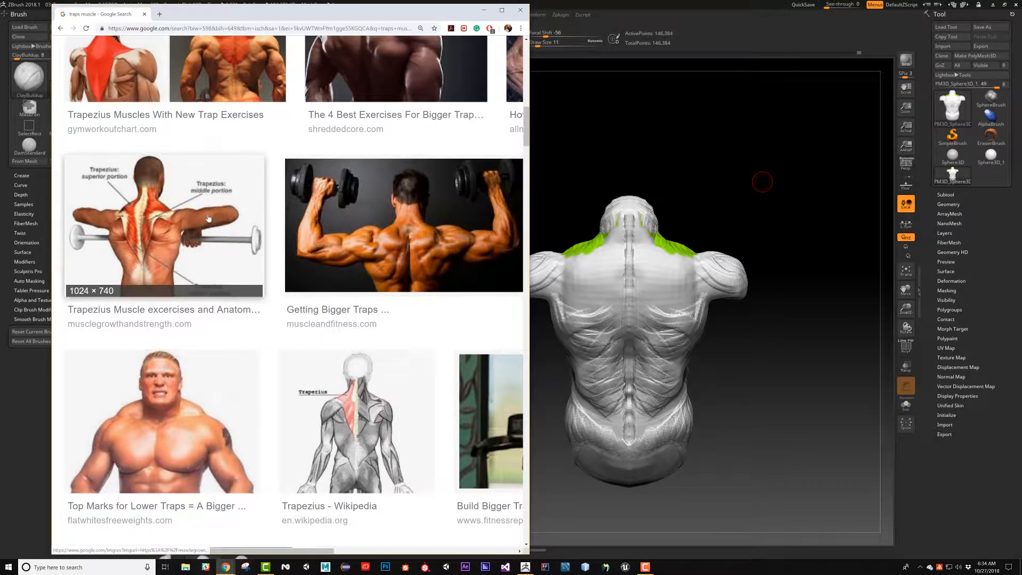
scroll(330, 319, "up", 5)
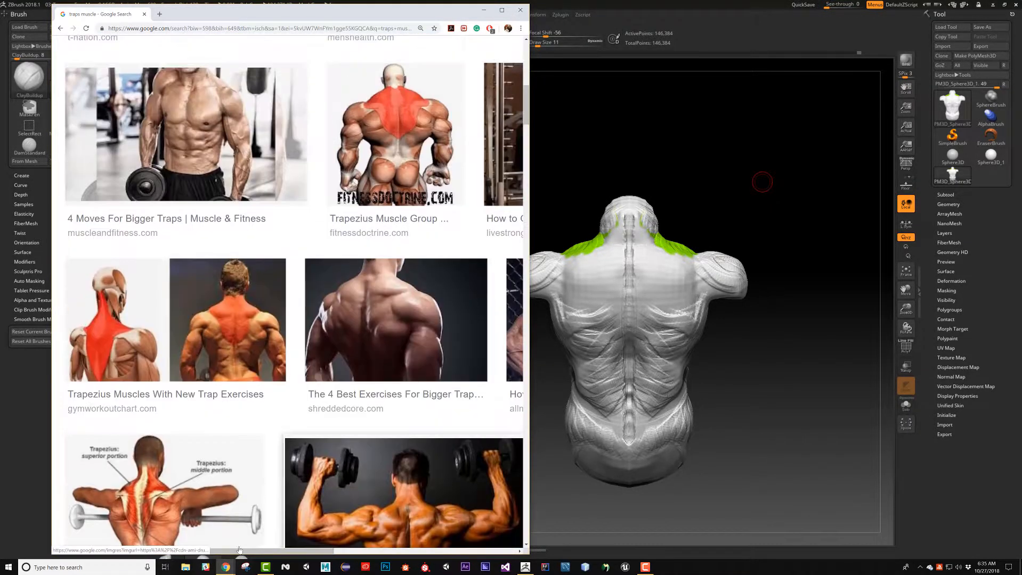
left_click_drag(281, 551, 435, 552)
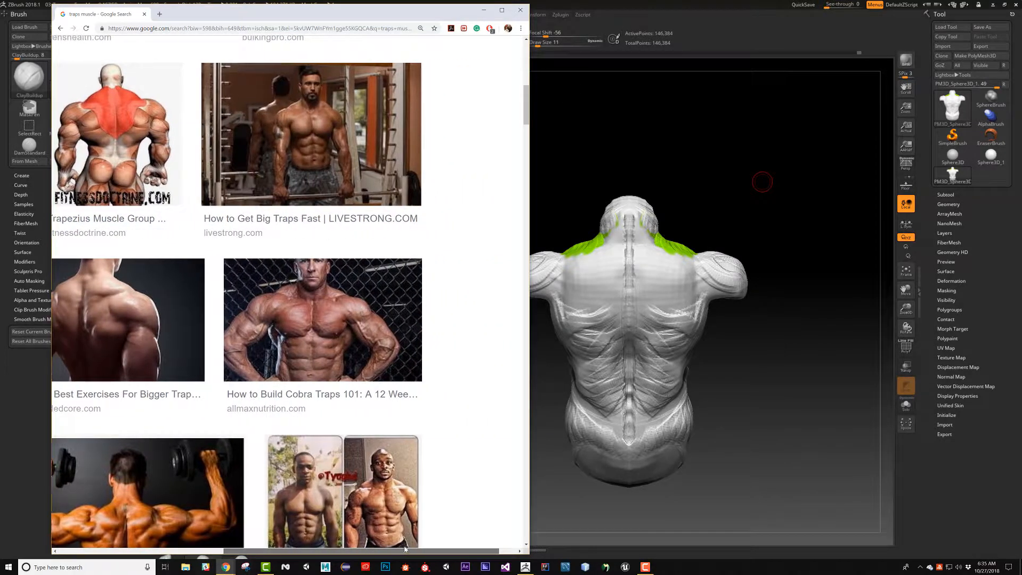
scroll(333, 451, "down", 7)
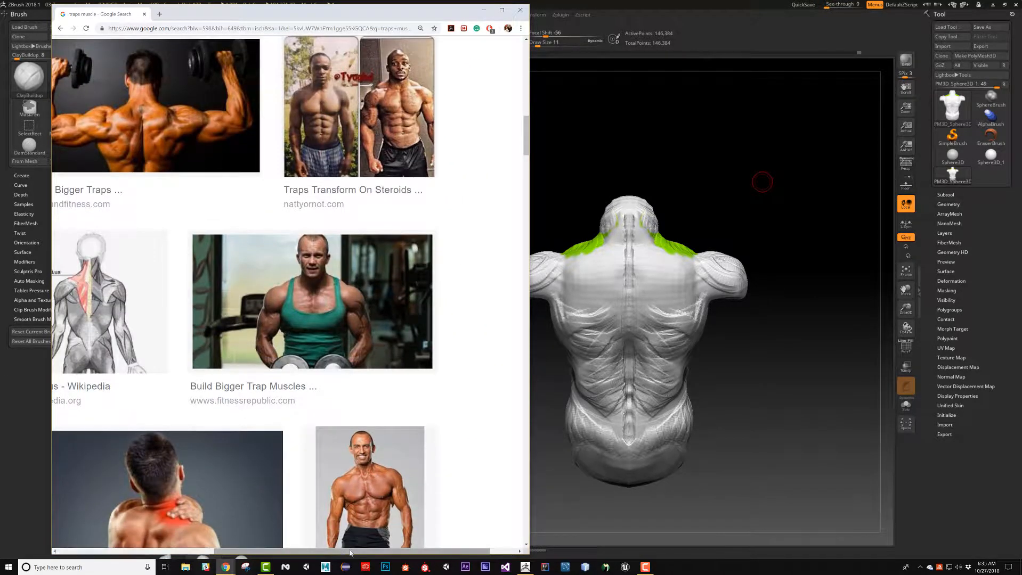
left_click_drag(350, 552, 194, 552)
scroll(268, 440, "down", 10)
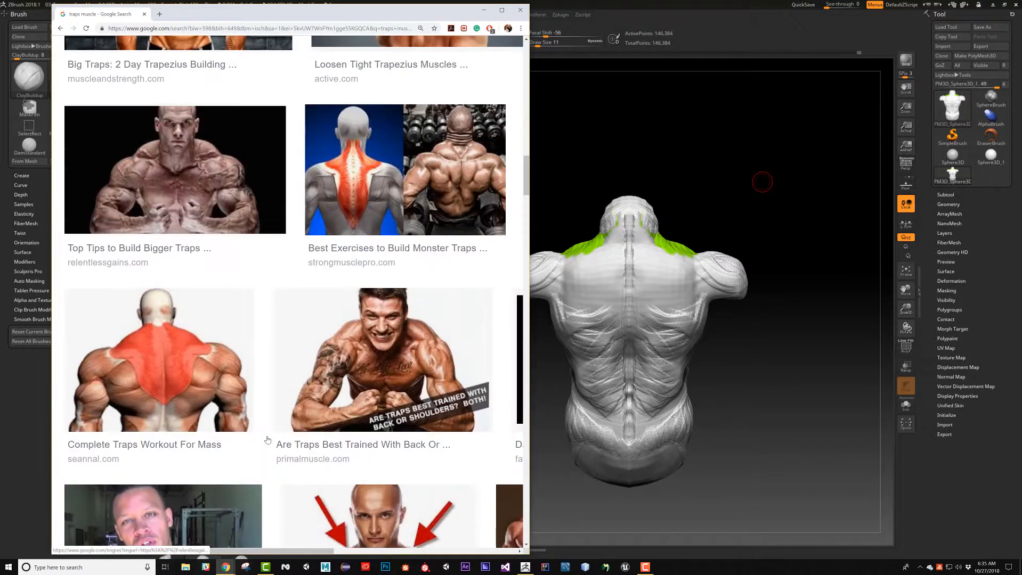
scroll(268, 440, "down", 7)
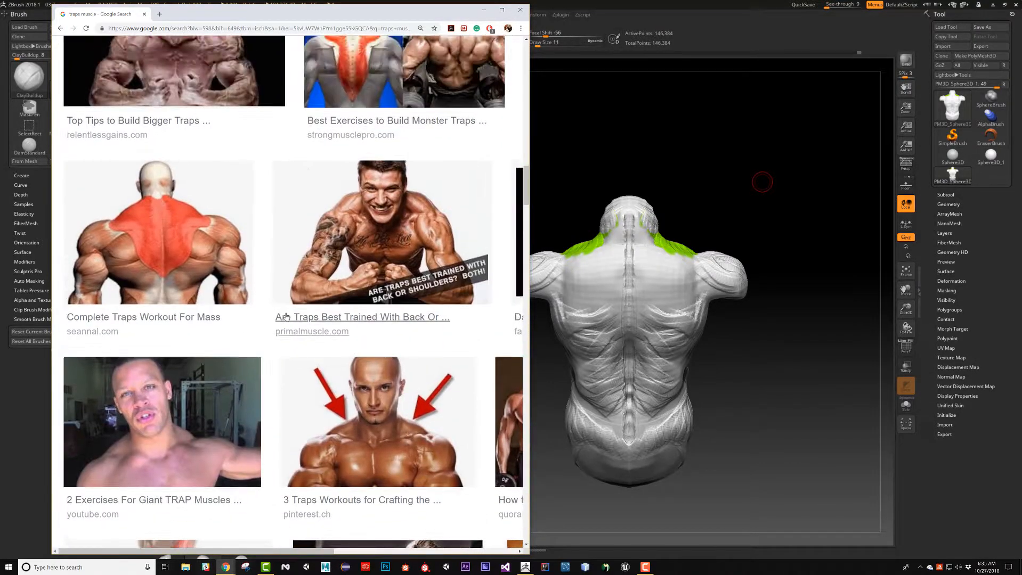
scroll(225, 363, "down", 7)
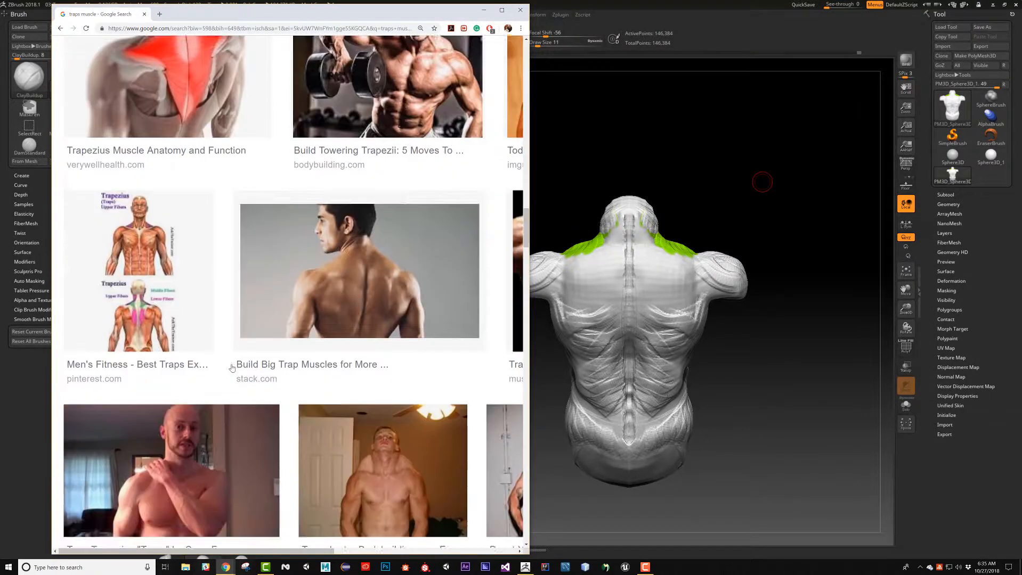
scroll(309, 199, "up", 20)
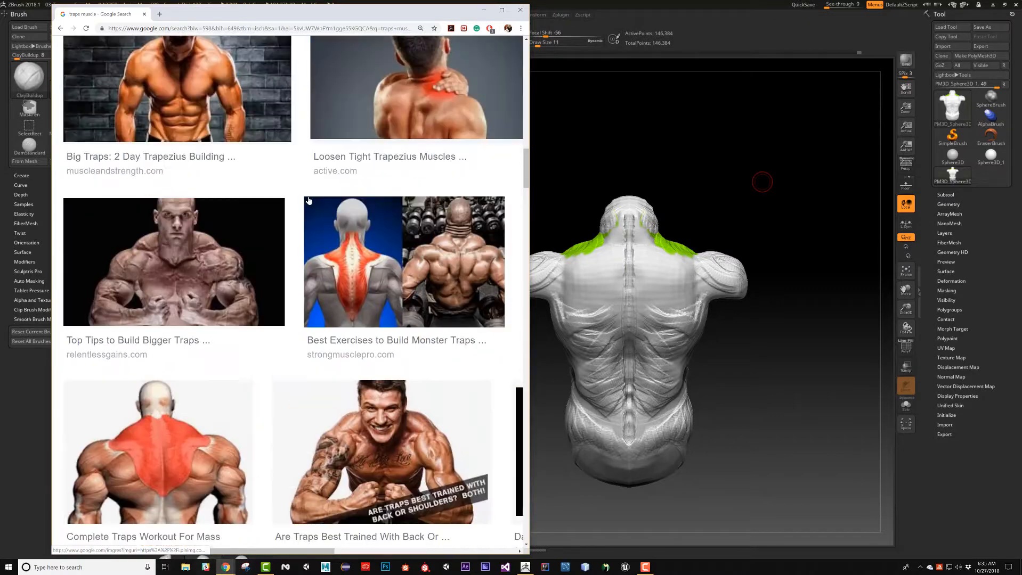
scroll(309, 201, "up", 10)
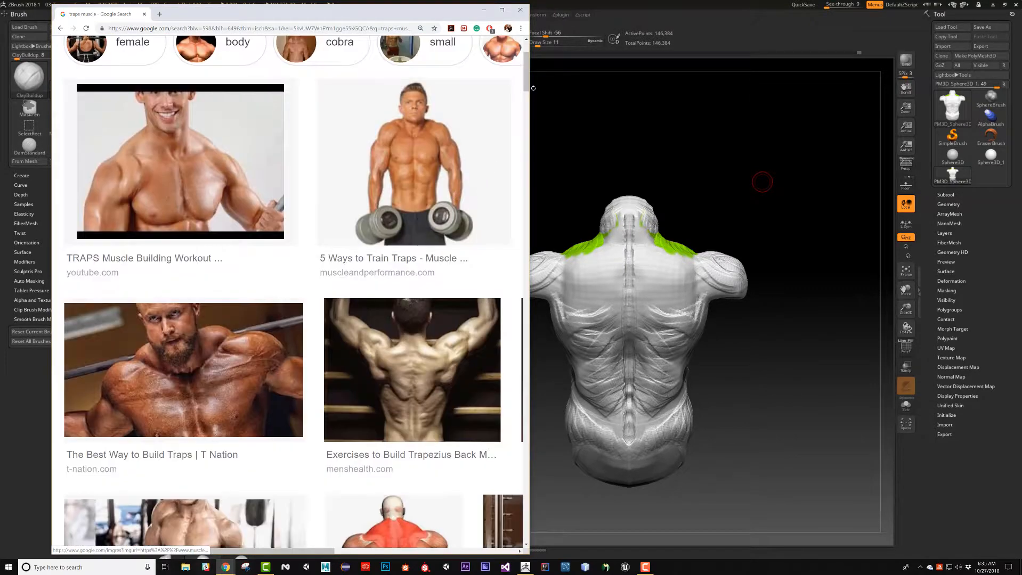
Search Google Images for "traps muscle side" and examine how the trapezius wraps from the neck over the shoulders
left_click(328, 75)
type("side")
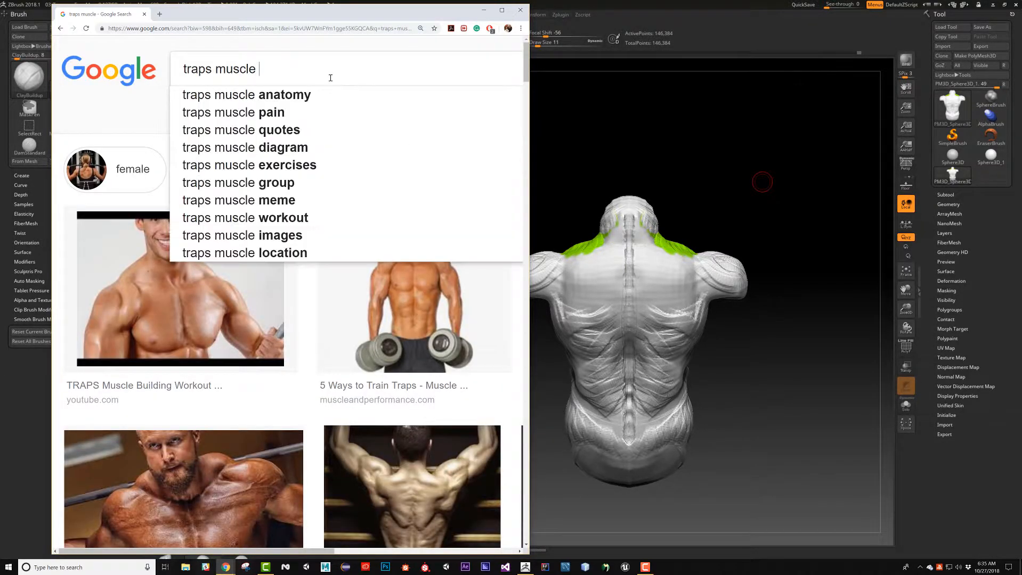
key("Return")
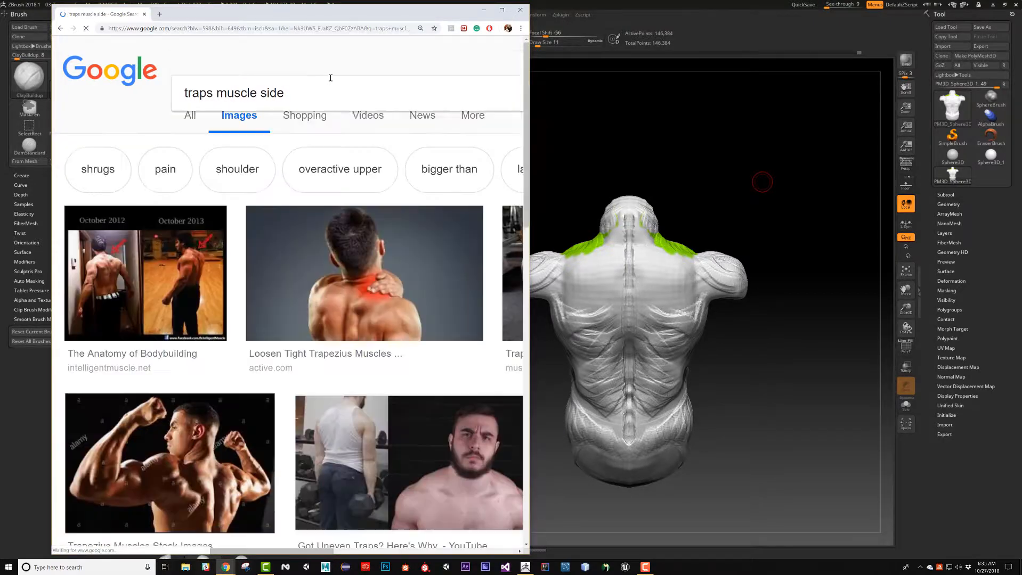
scroll(291, 253, "down", 6)
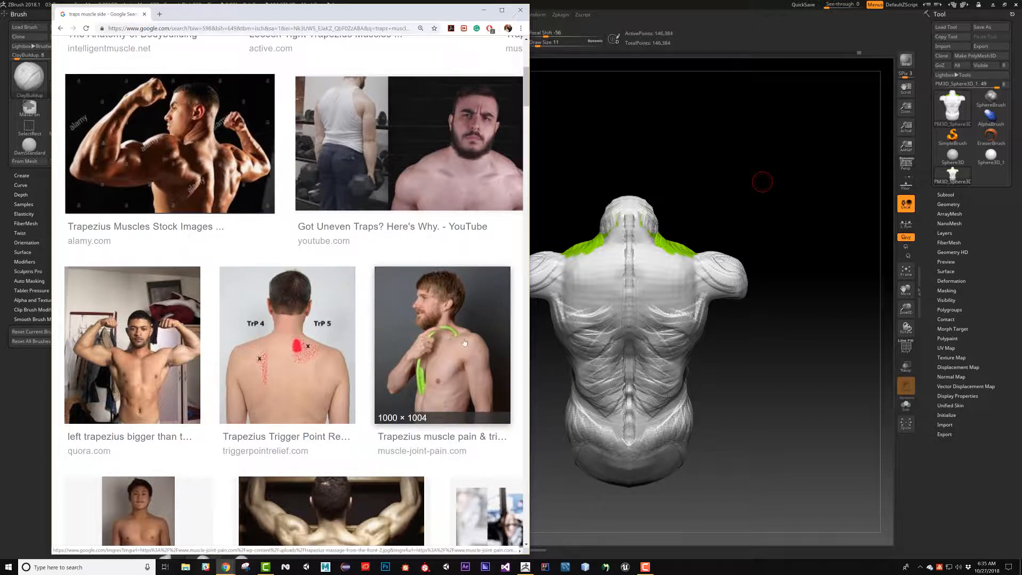
scroll(451, 332, "down", 2)
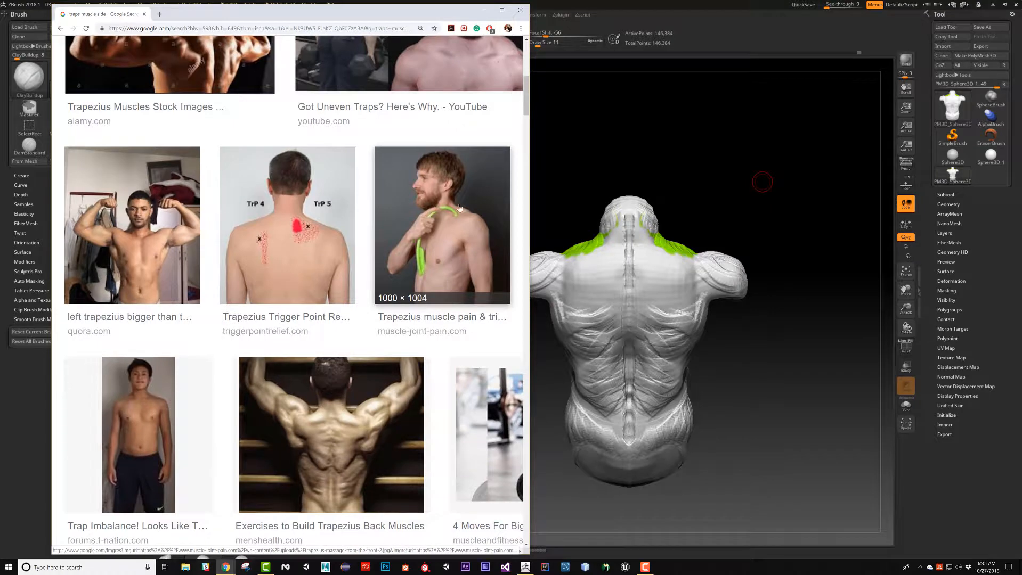
scroll(459, 208, "down", 7)
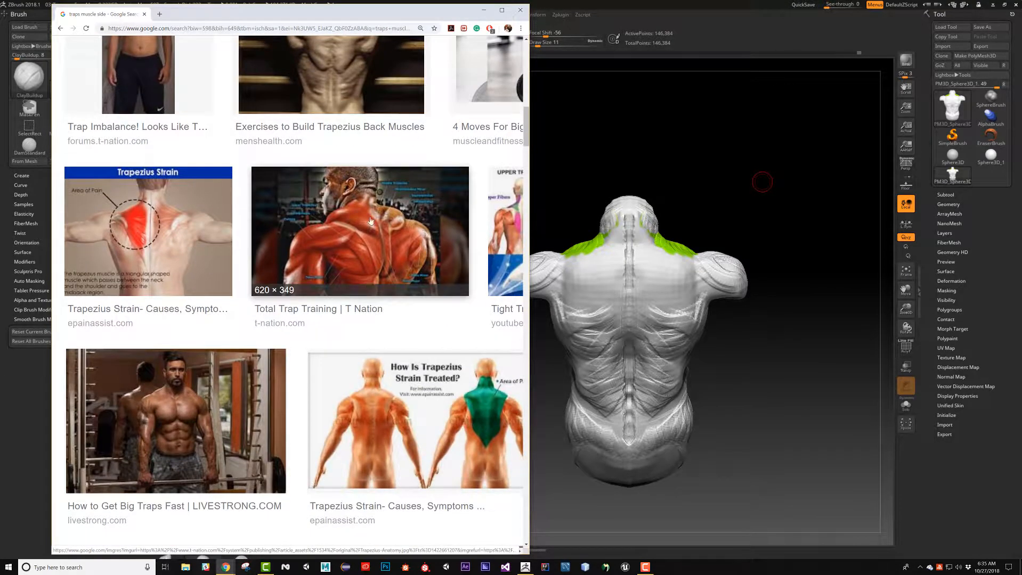
scroll(405, 224, "down", 5)
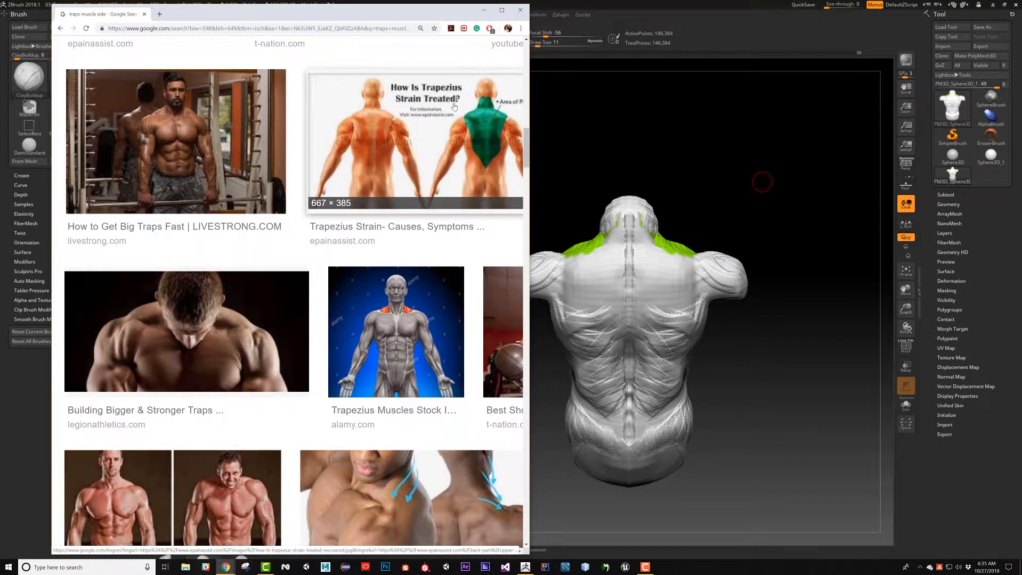
scroll(454, 106, "down", 1)
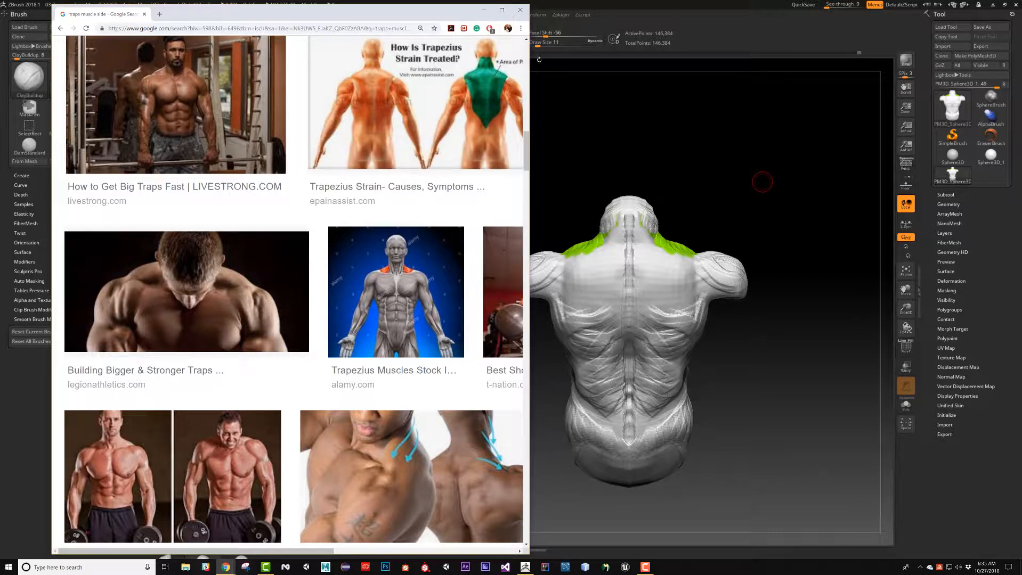
scroll(146, 324, "up", 8)
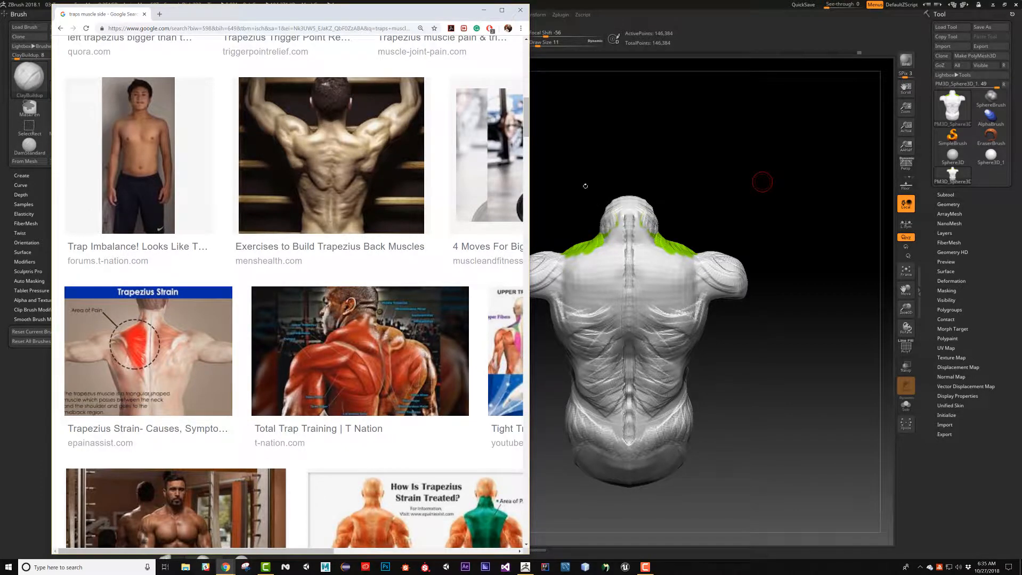
Return to ZBrush, set the ClayBuildup draw size to 22, and rough in the trapezius outline diagonally from the shoulders to the mid-spine
left_click(585, 186)
left_click_drag(585, 186, 450, 402)
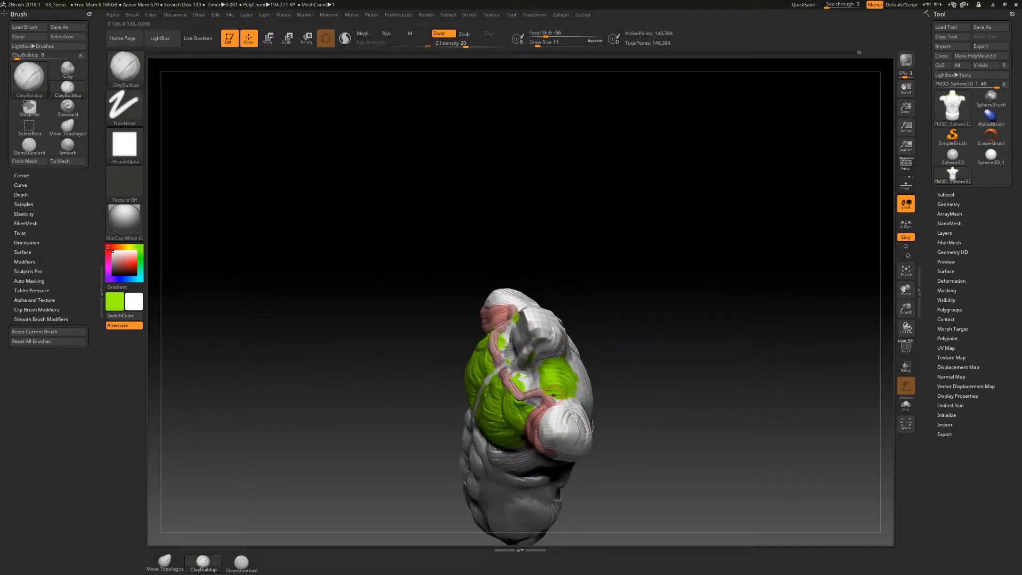
left_click_drag(642, 353, 637, 329)
left_click_drag(583, 274, 534, 347)
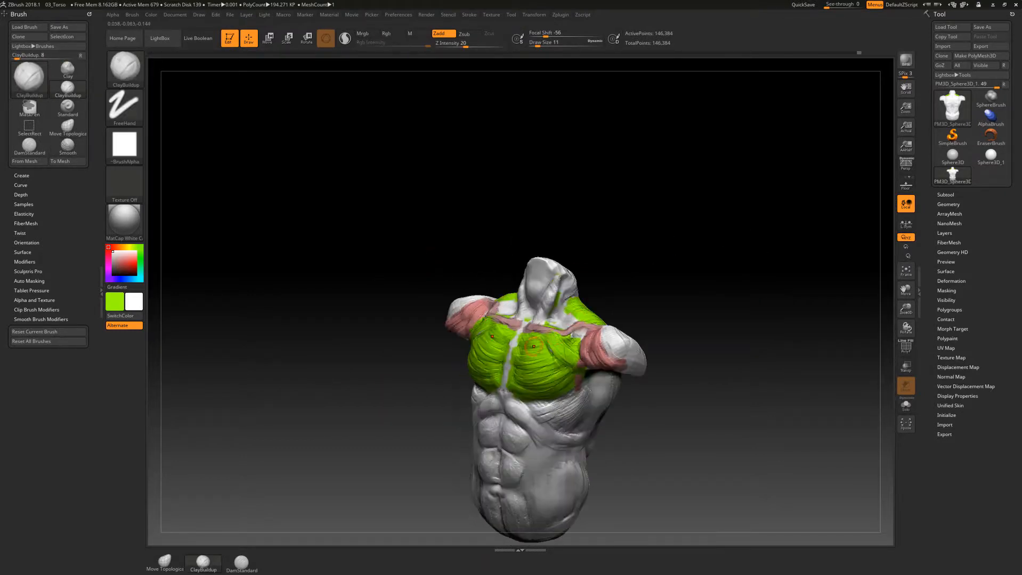
left_click_drag(569, 299, 629, 328)
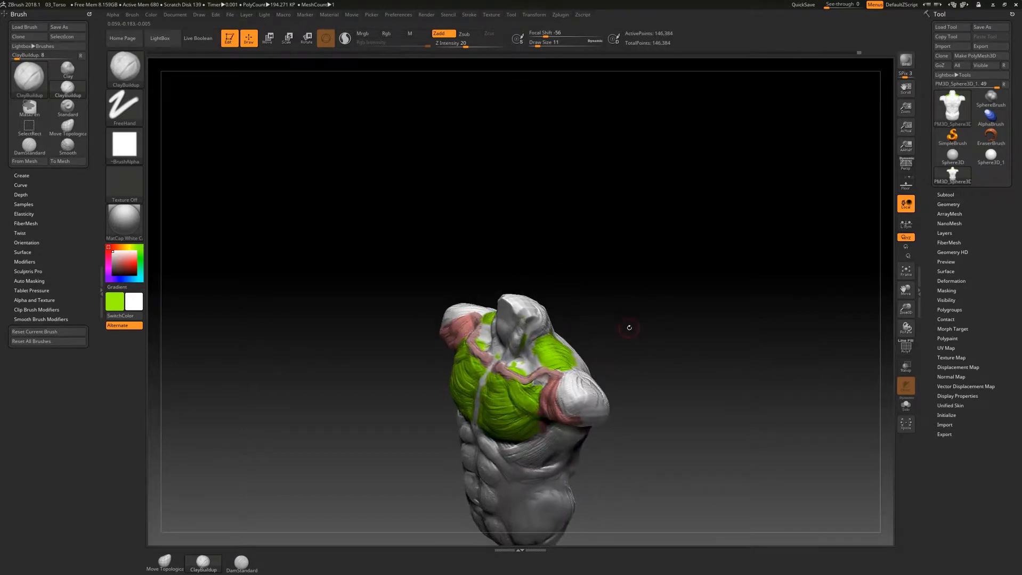
mouse_move(659, 368)
left_mouse_down()
mouse_move(714, 319)
mouse_move(693, 288)
mouse_move(699, 234)
left_mouse_up()
key("b")
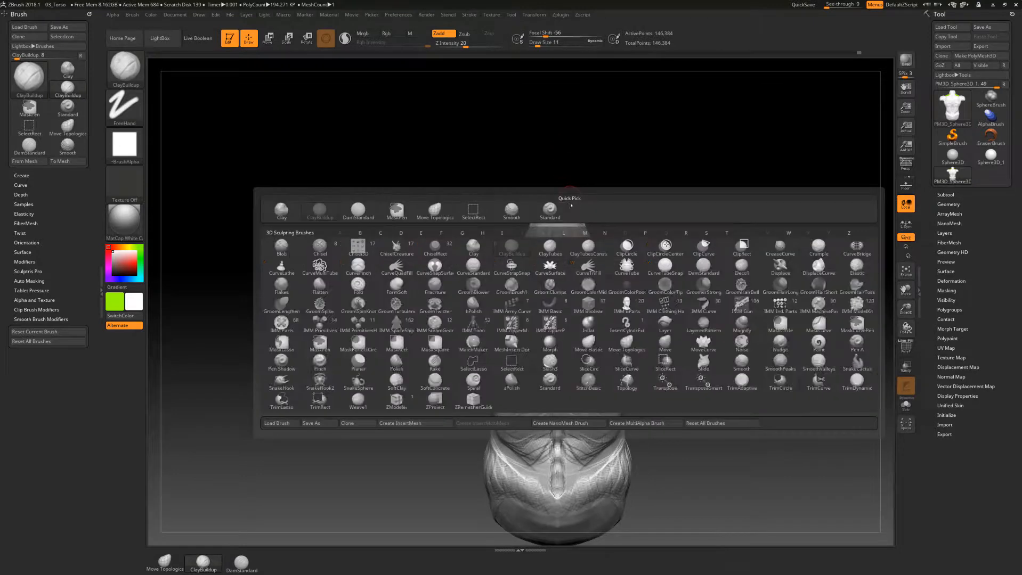
key("space")
left_click_drag(586, 240, 594, 241)
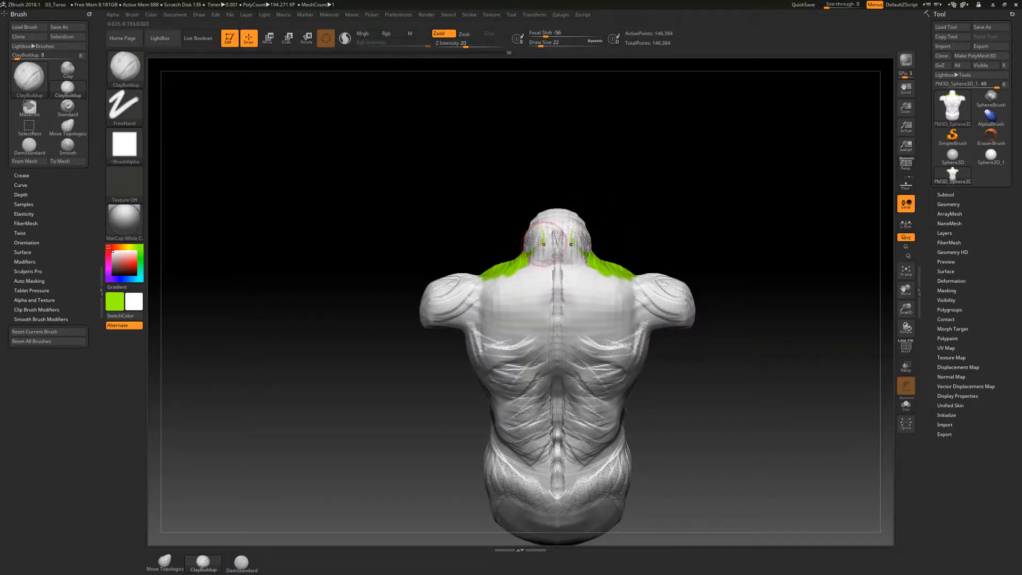
mouse_move(513, 273)
left_mouse_down()
mouse_move(495, 293)
mouse_move(544, 339)
left_mouse_up()
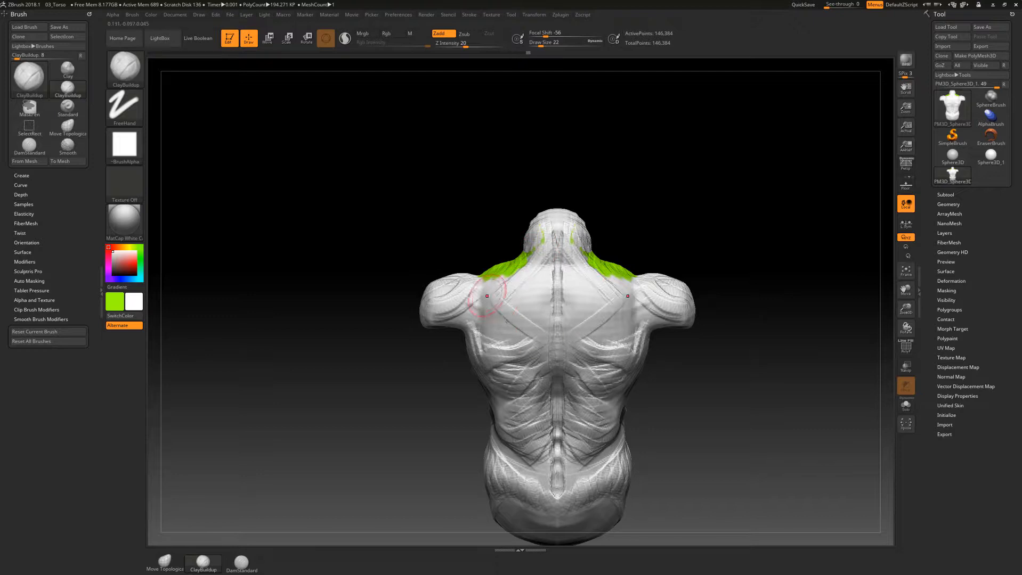
Fill the trapezius with diagonal ClayBuildup fibre strokes from the shoulders to the mid-spine, and smooth the vertebrae down the spine
left_click_drag(488, 304, 540, 349)
left_click_drag(501, 302, 546, 340)
mouse_move(500, 296)
left_mouse_down()
mouse_move(521, 314)
mouse_move(550, 308)
mouse_move(536, 349)
mouse_move(539, 327)
left_mouse_up()
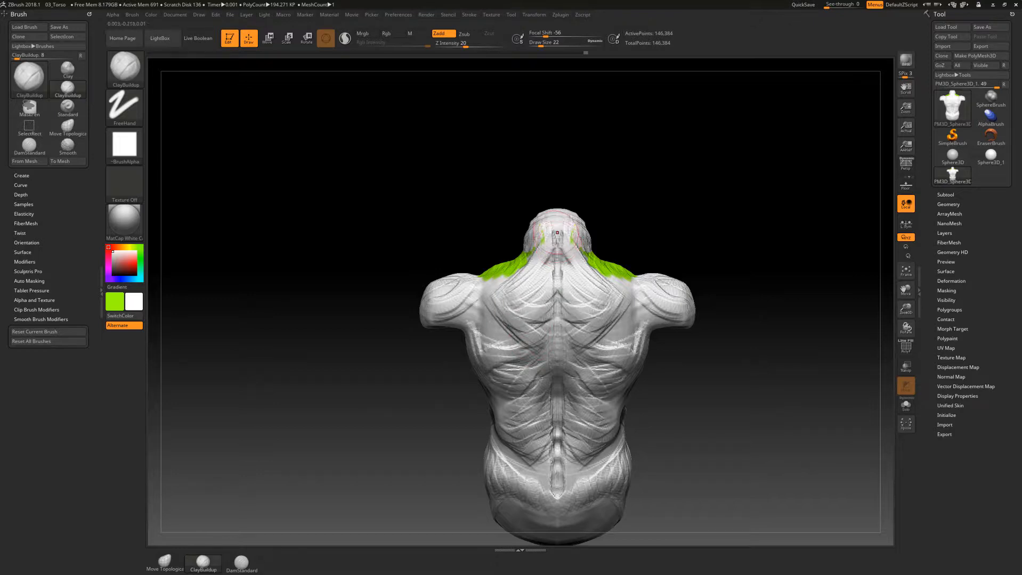
key("shift")
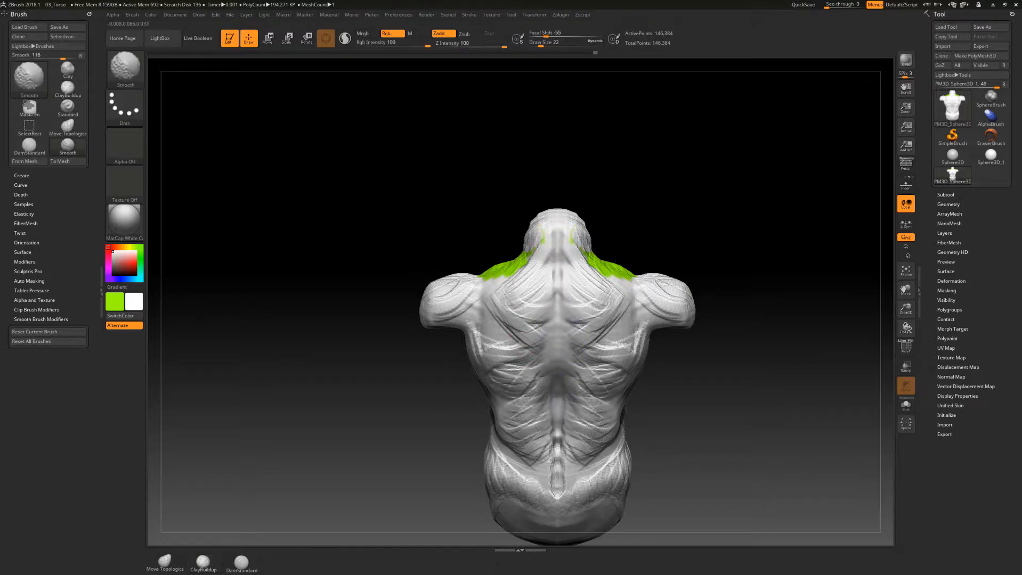
left_click_drag(563, 474, 559, 453, "shift")
Pull out the hollow along the lower spine with the Move Topological brush at draw size 17
mouse_move(712, 413)
left_mouse_down("alt")
mouse_move(698, 367)
mouse_move(716, 380)
mouse_move(699, 383)
mouse_move(703, 434)
mouse_move(730, 469)
mouse_move(713, 450)
mouse_move(772, 440)
mouse_move(607, 442)
mouse_move(506, 413)
mouse_move(514, 460)
left_mouse_up("alt")
key("b")
key("m")
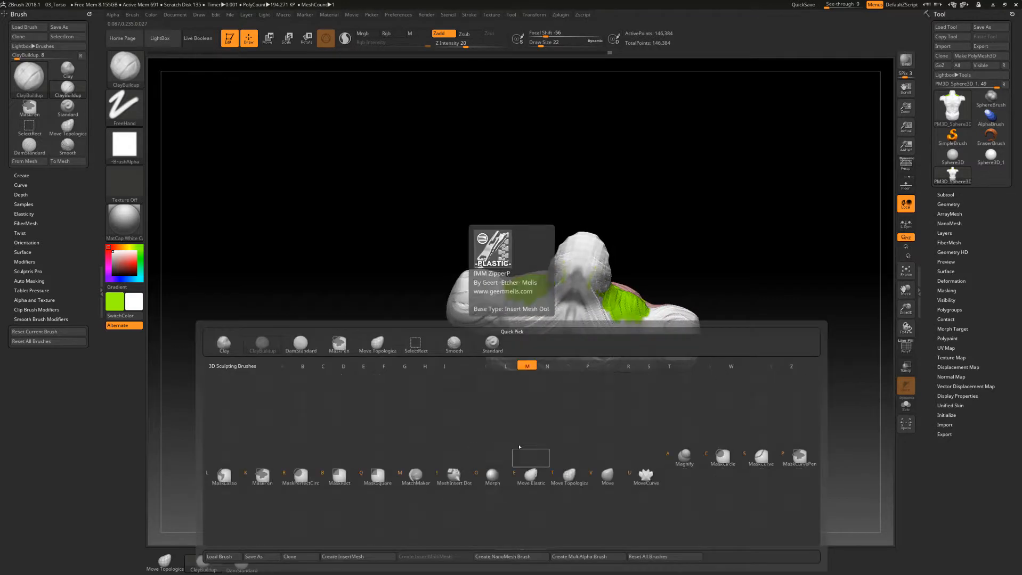
key("t")
key("space")
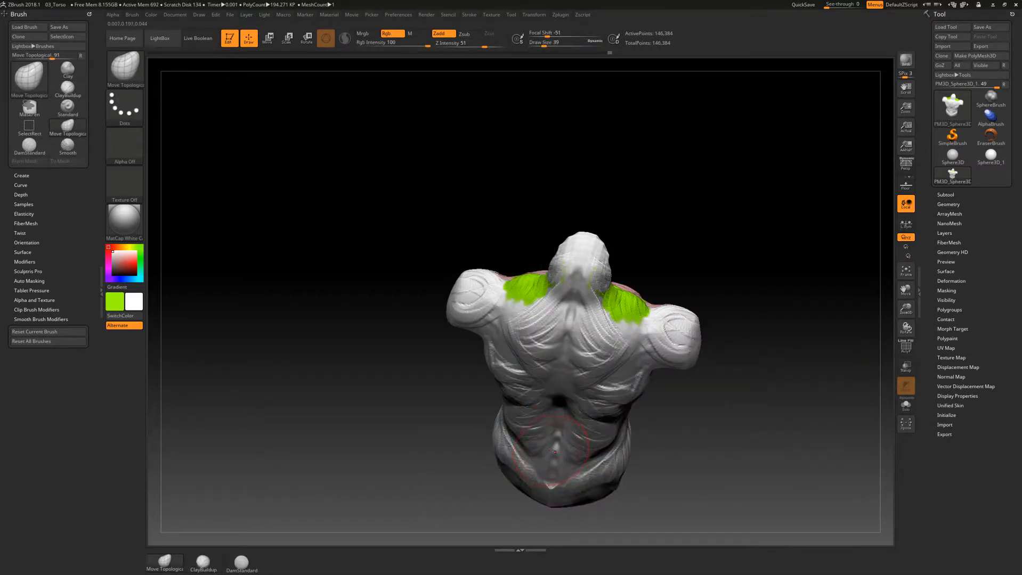
key("space")
left_click_drag(559, 420, 554, 420)
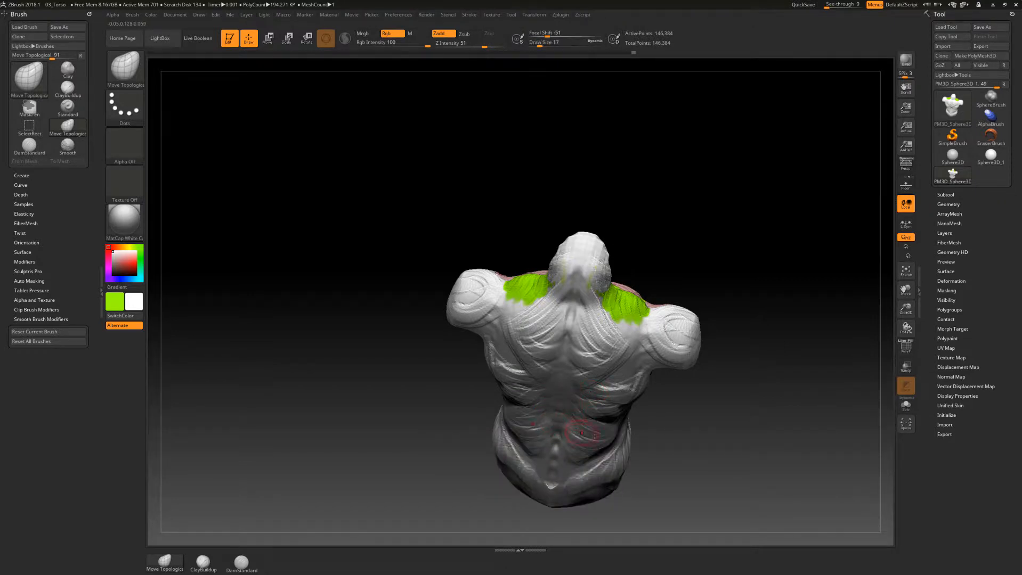
left_click_drag(733, 447, 581, 490)
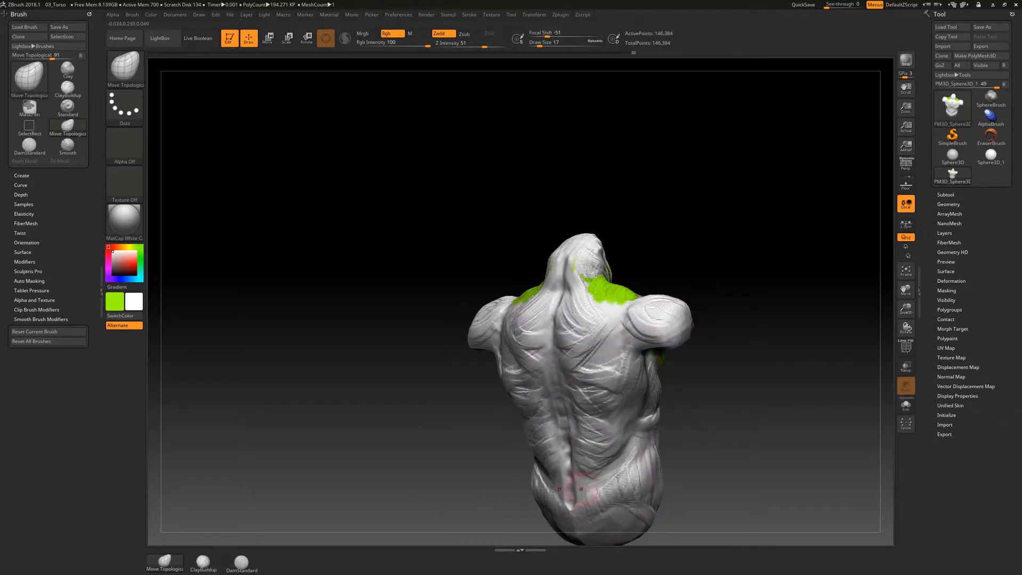
left_click_drag(694, 435, 650, 447)
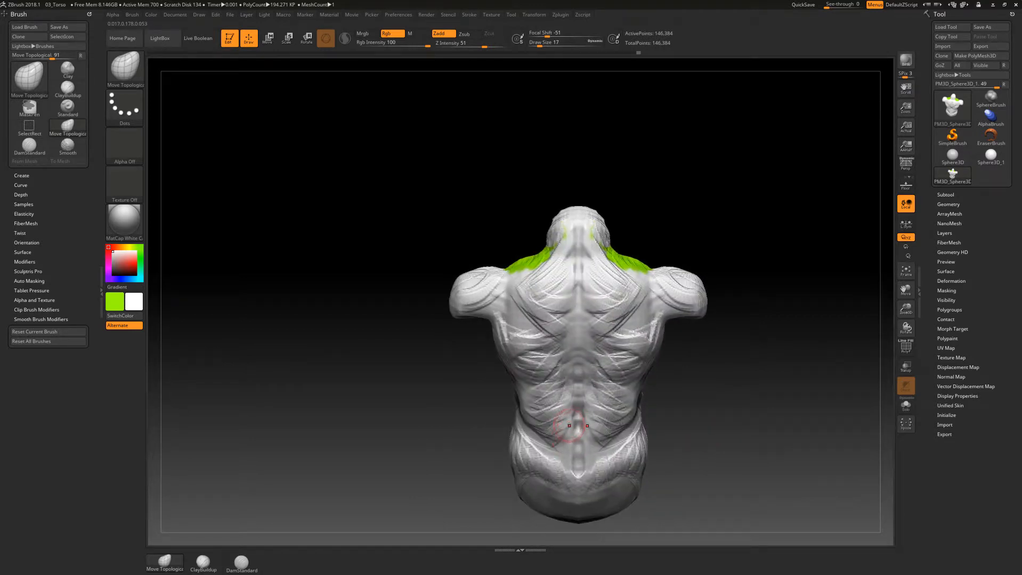
Tighten the vertebrae ridge along the spine with the Pinch brush
key("b")
key("p")
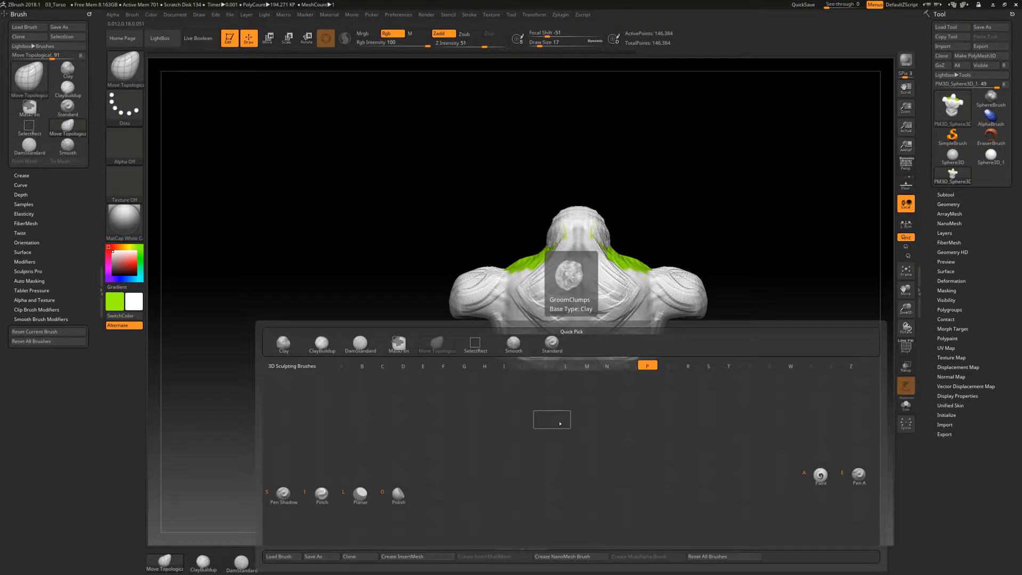
key("i")
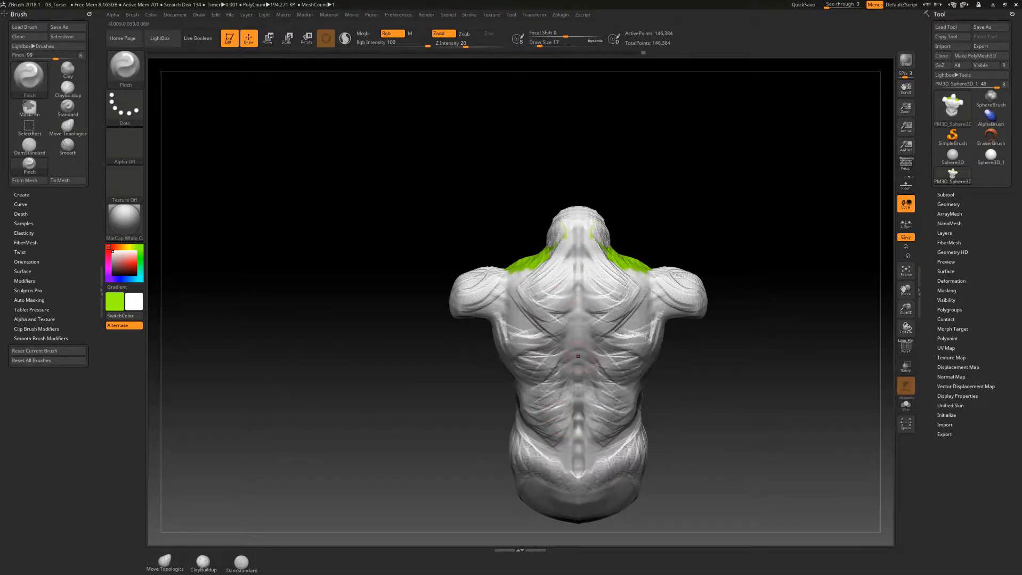
left_click_drag(628, 184, 690, 210)
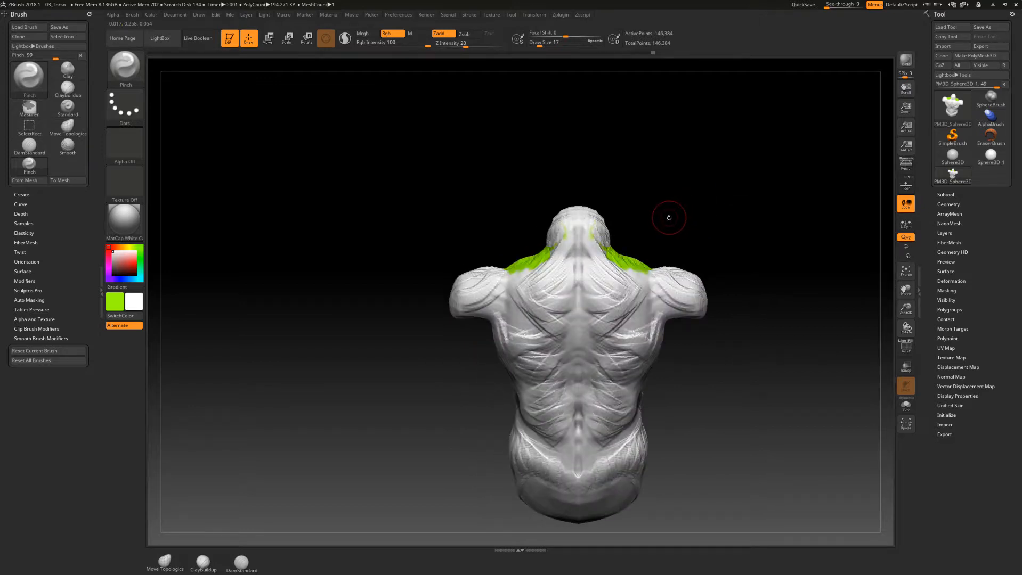
Paint the trapezius teal from the back of the neck to the mid-back using ClayBuildup at draw size 29
key("b")
key("c")
key("b")
key("space")
left_click_drag(664, 225, 667, 224)
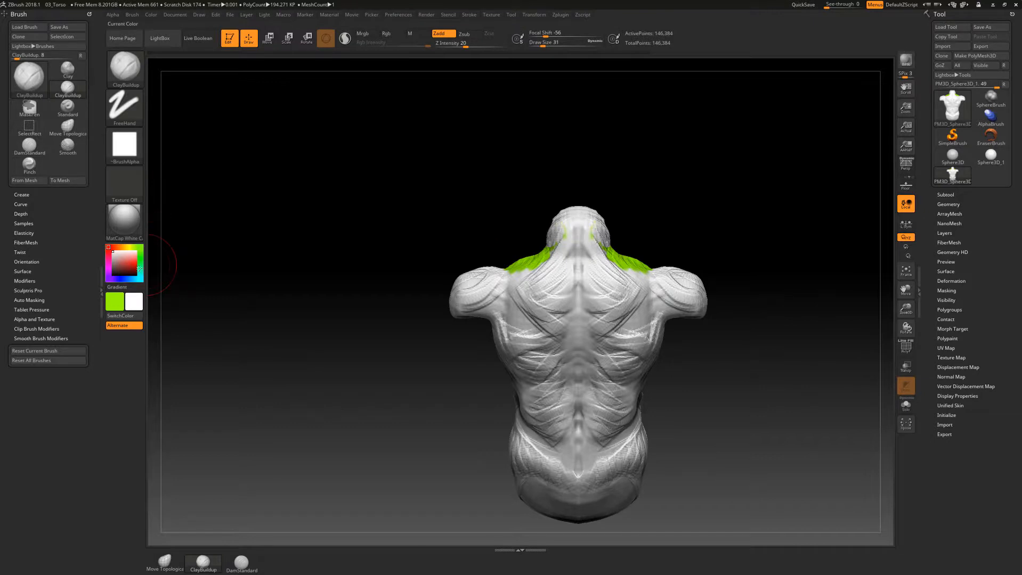
left_click_drag(139, 268, 141, 271)
key("space")
left_click_drag(285, 267, 284, 267)
left_click(304, 306)
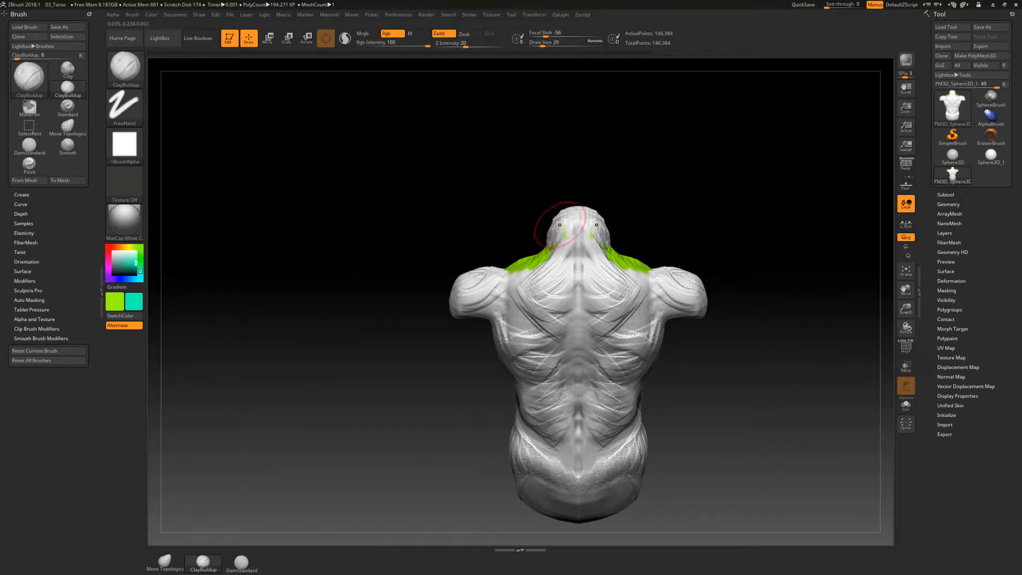
mouse_move(566, 228)
left_mouse_down()
mouse_move(580, 238)
mouse_move(525, 312)
mouse_move(533, 325)
mouse_move(569, 296)
mouse_move(554, 271)
mouse_move(562, 325)
left_mouse_up()
Narrow the sides of the neck with the Move Topological brush at draw size 22
mouse_move(424, 299)
left_mouse_down("shift")
mouse_move(625, 210)
mouse_move(642, 255)
mouse_move(612, 238)
left_mouse_up("shift")
key("b")
key("m")
key("t")
key("space")
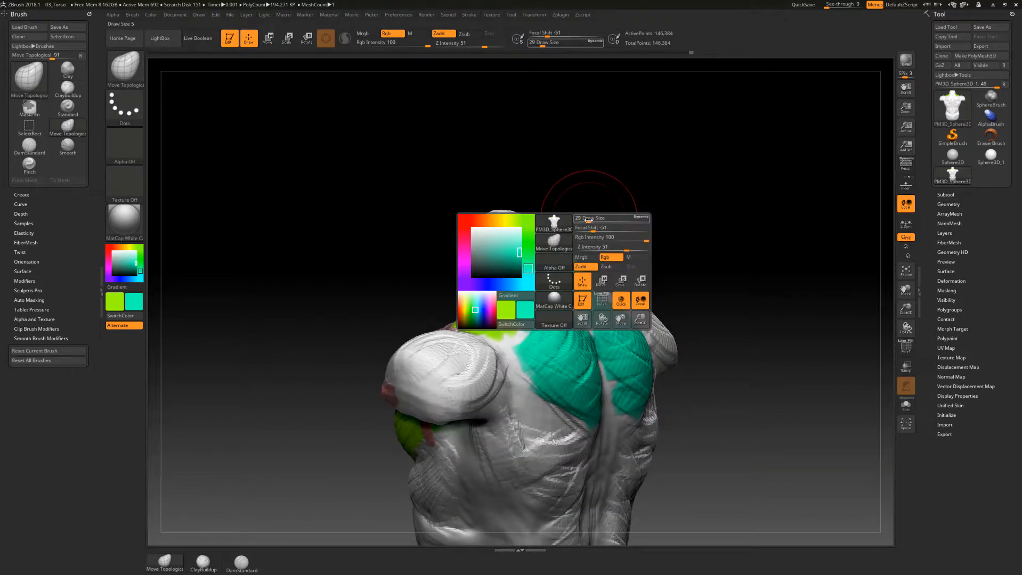
mouse_move(542, 234)
left_mouse_down()
mouse_move(559, 219)
mouse_move(535, 221)
mouse_move(552, 214)
left_mouse_up()
key("space")
left_click_drag(632, 217, 606, 223, "shift")
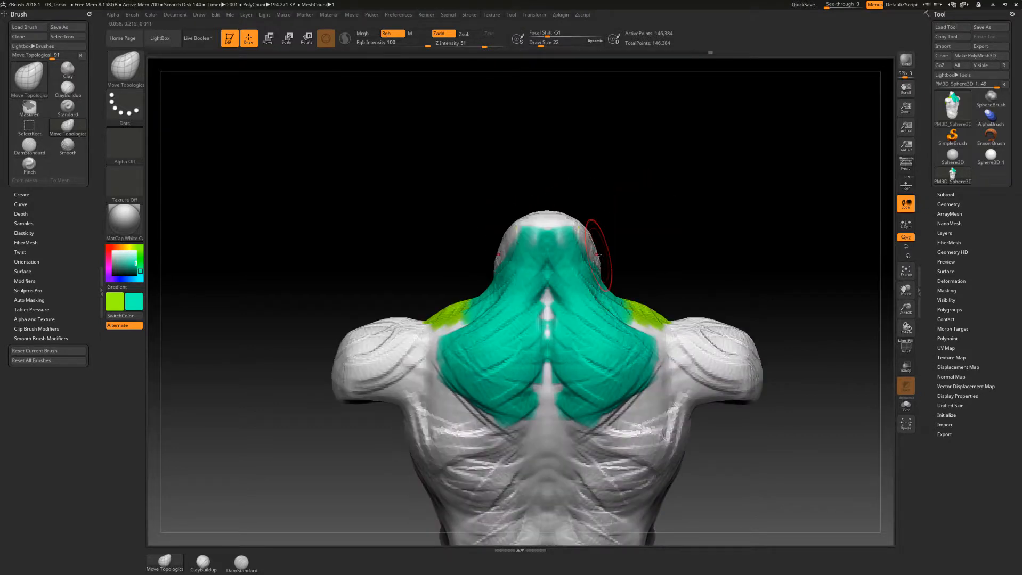
mouse_move(604, 259)
left_mouse_down()
mouse_move(575, 260)
mouse_move(588, 262)
left_mouse_up()
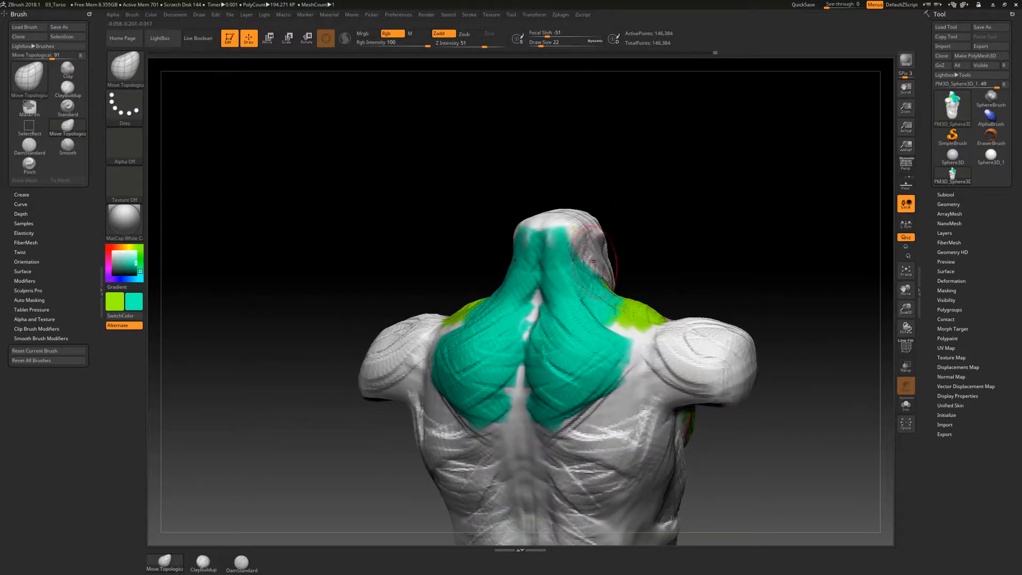
mouse_move(679, 217)
left_mouse_down()
mouse_move(634, 223)
mouse_move(678, 221)
mouse_move(679, 233)
mouse_move(666, 231)
left_mouse_up()
Build up the side of the neck with ClayBuildup at draw size 16, changing the paint colour from green to pale cream
key("b")
key("c")
key("b")
key("space")
key("space")
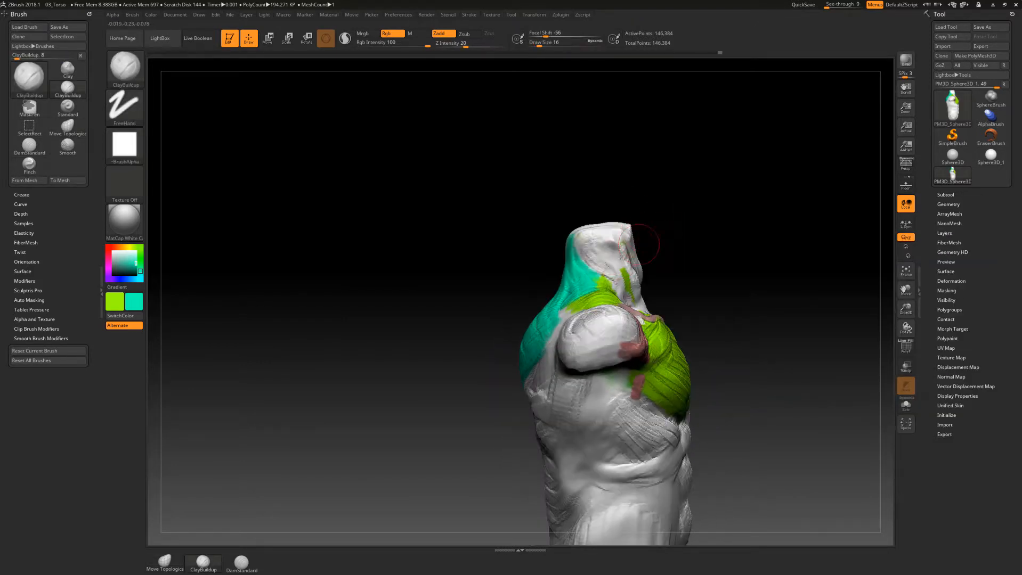
left_click_drag(607, 250, 600, 261)
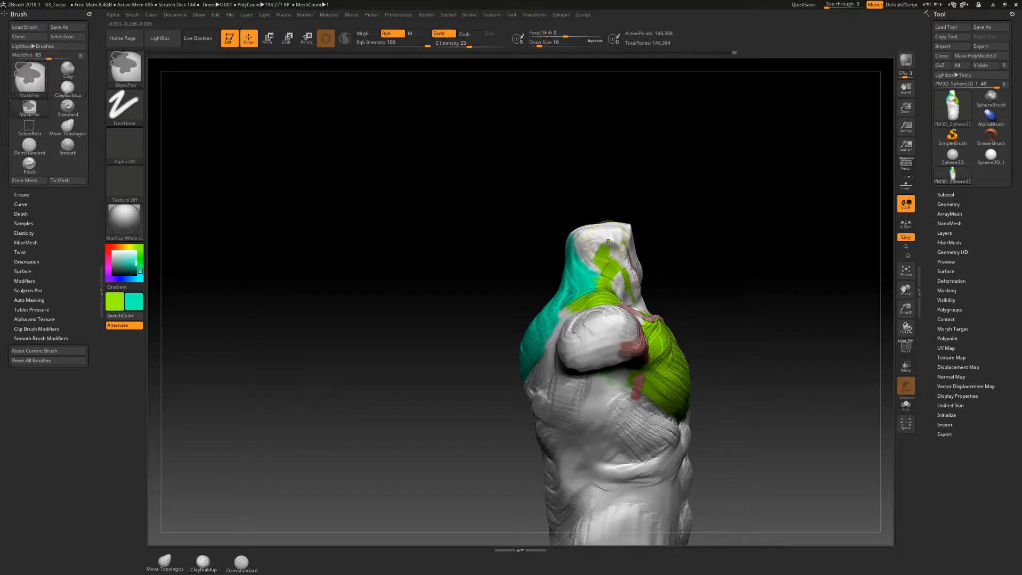
left_click(106, 306)
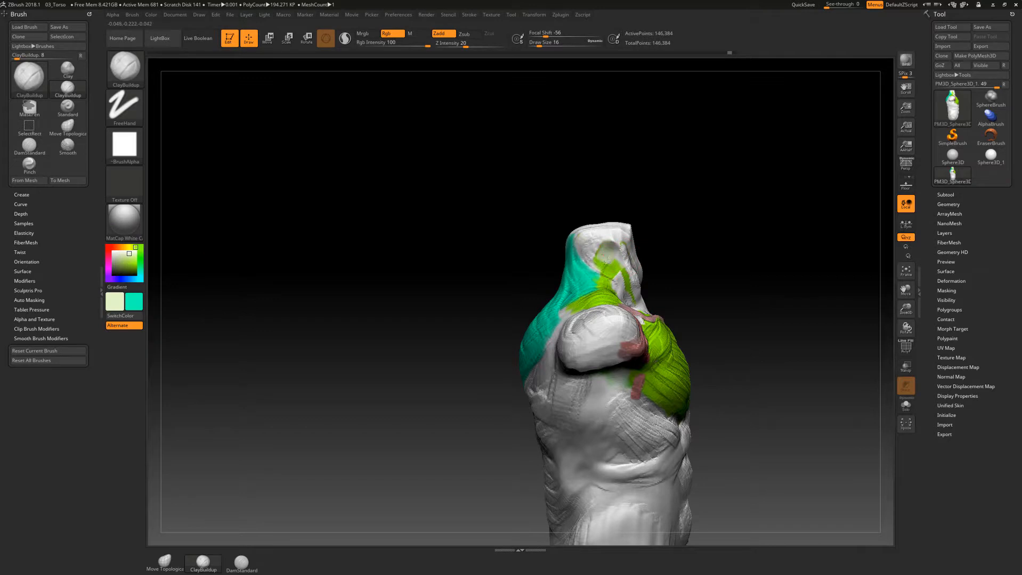
mouse_move(677, 260)
left_mouse_down("alt")
mouse_move(726, 280)
mouse_move(686, 227)
mouse_move(677, 276)
left_mouse_up("alt")
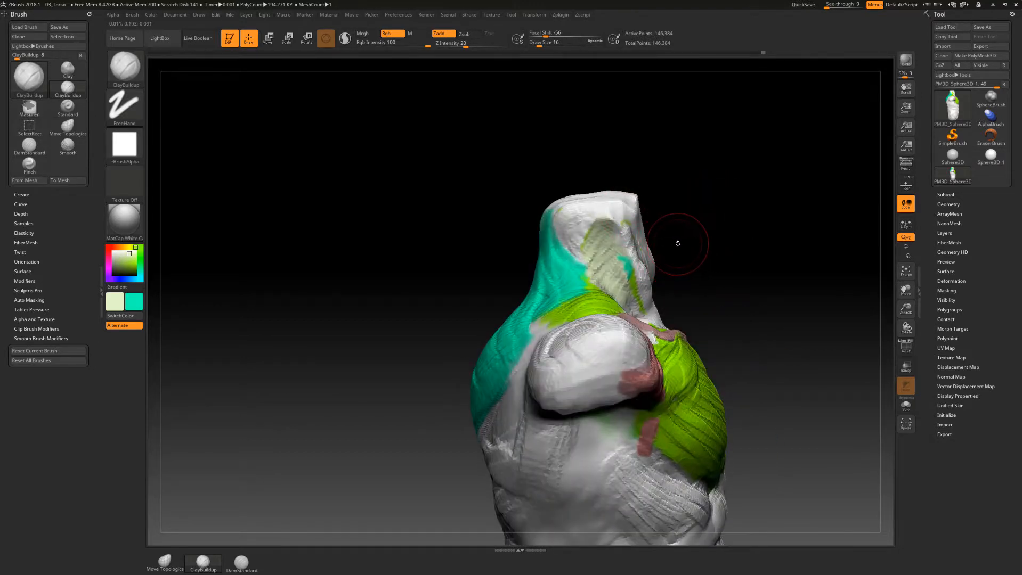
Sculpt the sternocleidomastoid in teal as a diagonal band from behind the jaw to the inner collarbone
key("space")
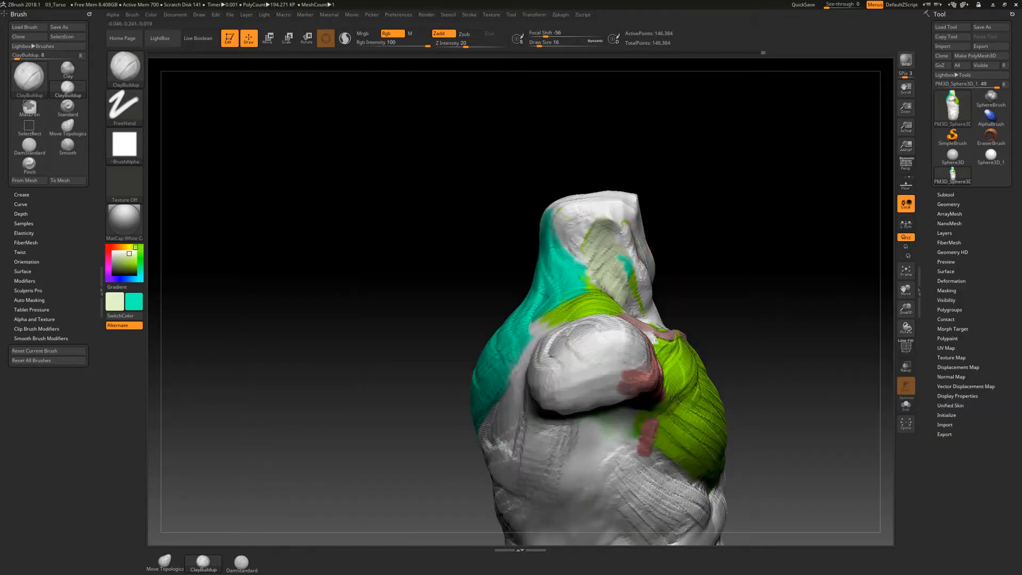
left_click_drag(588, 221, 617, 249)
left_click_drag(693, 253, 647, 251)
mouse_move(603, 216)
left_mouse_down()
mouse_move(638, 294)
mouse_move(634, 284)
mouse_move(661, 315)
left_mouse_up()
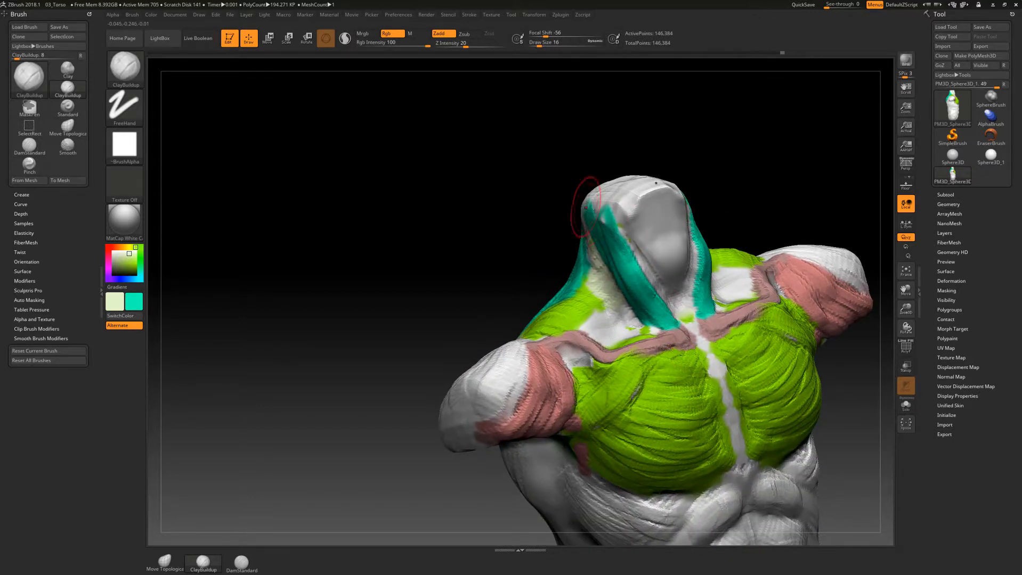
right_click_drag(644, 278, 675, 269)
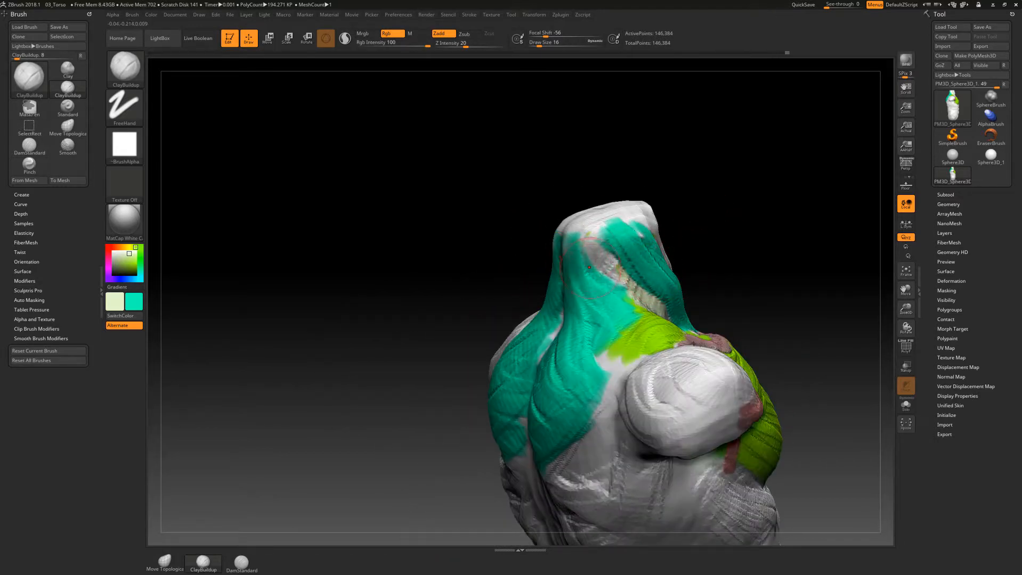
left_click_drag(589, 268, 576, 227)
right_click_drag(481, 304, 449, 304)
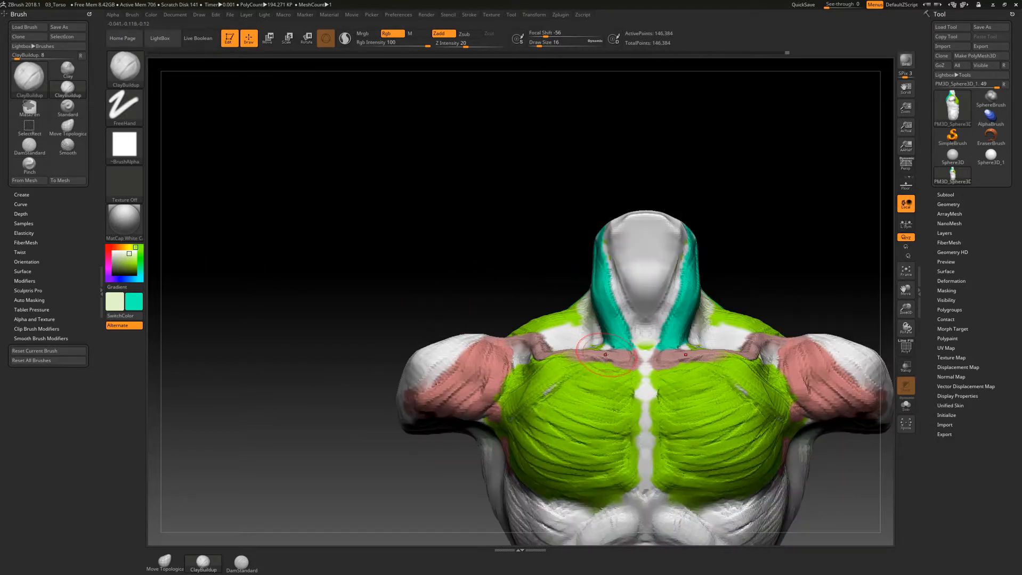
Sample the collarbone's pink colour and repaint the sternocleidomastoid with it down to the collarbone
key("c")
right_click_drag(554, 251, 576, 260)
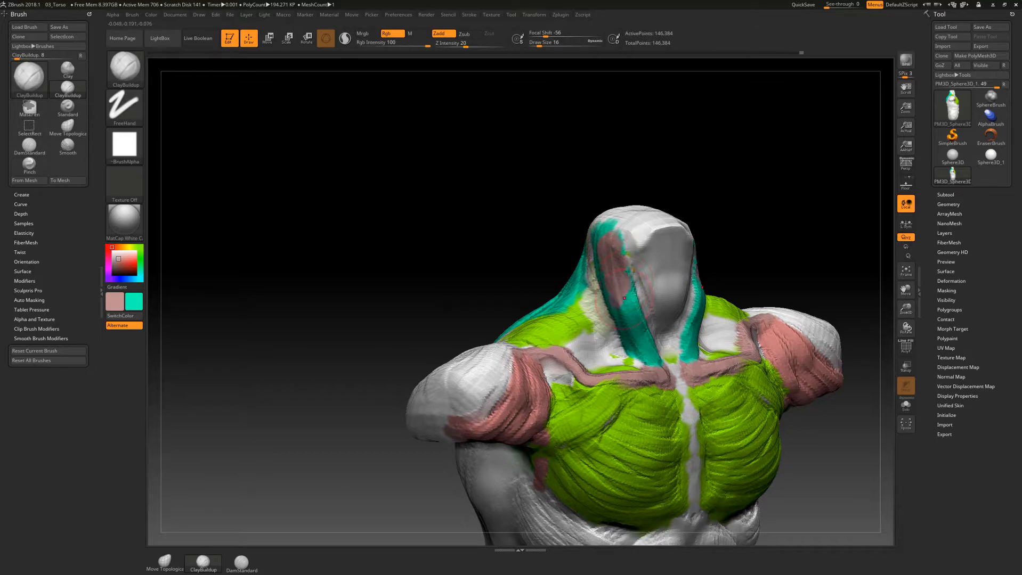
left_click_drag(624, 297, 653, 346)
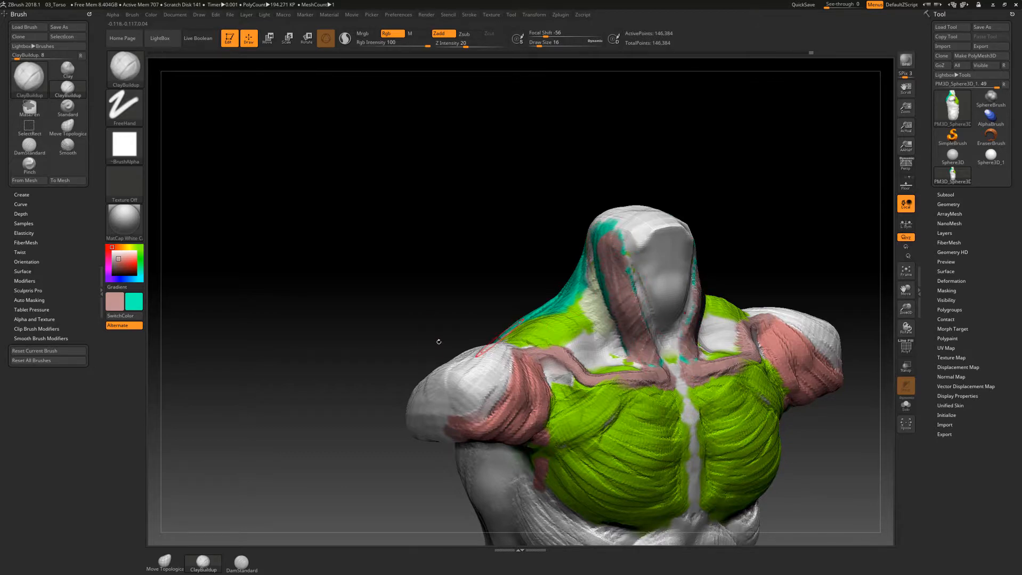
mouse_move(439, 343)
left_mouse_down()
mouse_move(666, 298)
mouse_move(759, 221)
mouse_move(762, 257)
mouse_move(777, 269)
mouse_move(814, 214)
mouse_move(771, 235)
mouse_move(685, 331)
left_mouse_up()
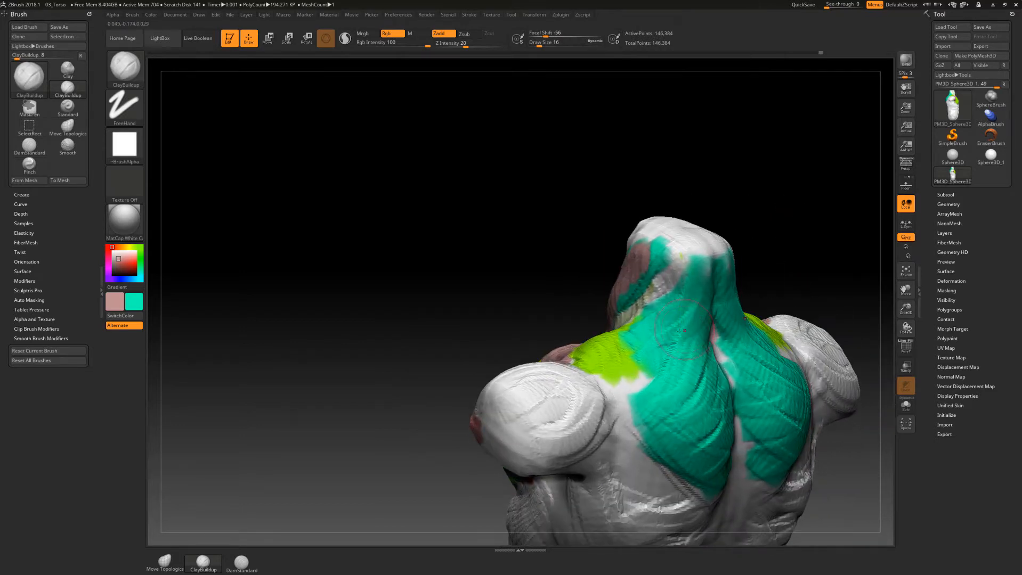
Sample the teal trapezius colour and extend the muscle from the neck over the green tops of the shoulders
key("c")
mouse_move(683, 296)
left_mouse_down()
mouse_move(693, 314)
mouse_move(683, 354)
mouse_move(628, 429)
left_mouse_up()
left_click_drag(728, 232, 770, 235)
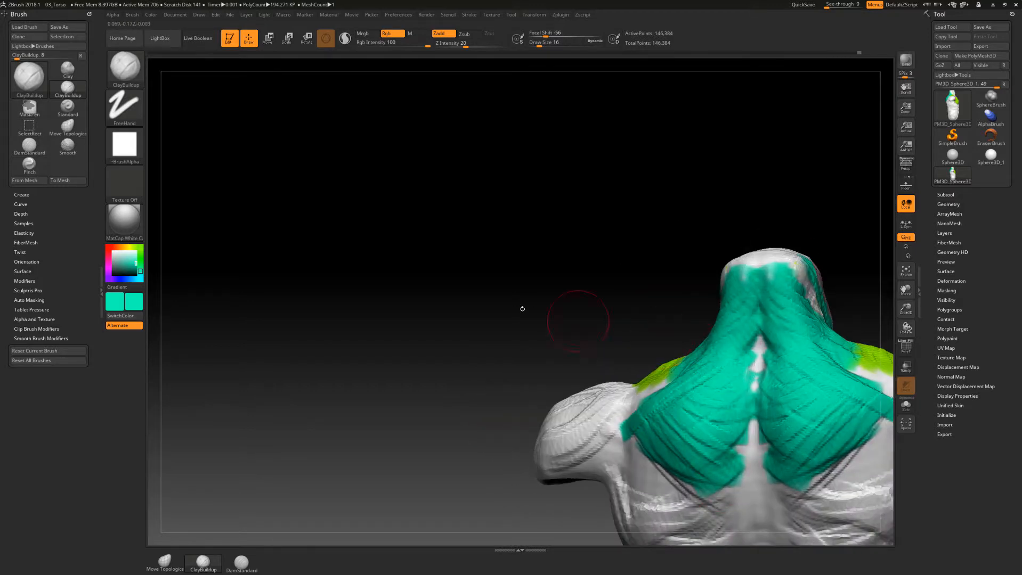
mouse_move(579, 322)
left_mouse_down()
mouse_move(783, 237)
mouse_move(726, 235)
mouse_move(681, 280)
left_mouse_up()
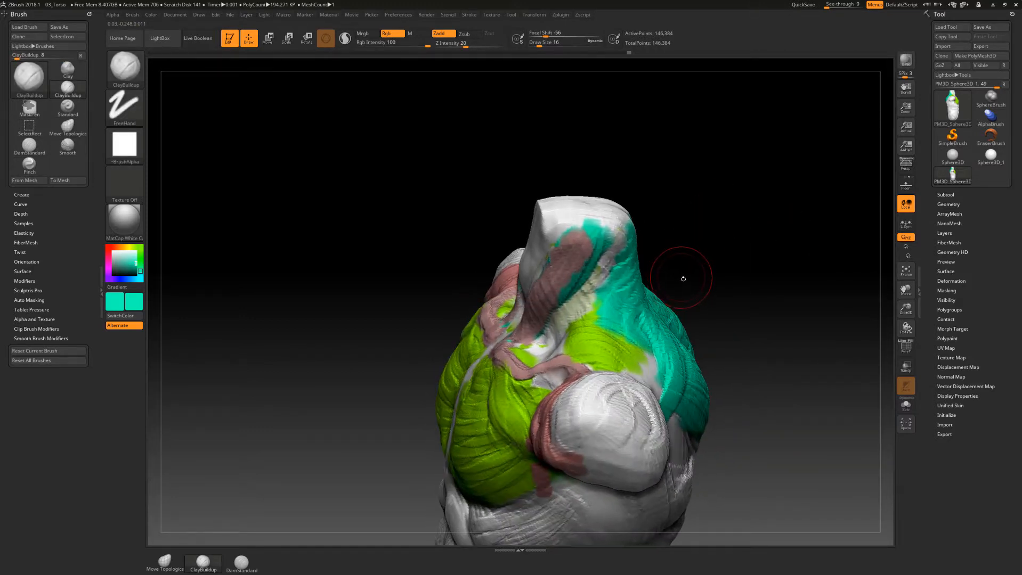
mouse_move(619, 290)
left_mouse_down()
mouse_move(592, 314)
mouse_move(618, 333)
left_mouse_up()
left_click_drag(757, 299, 687, 315)
left_click_drag(631, 345, 607, 346)
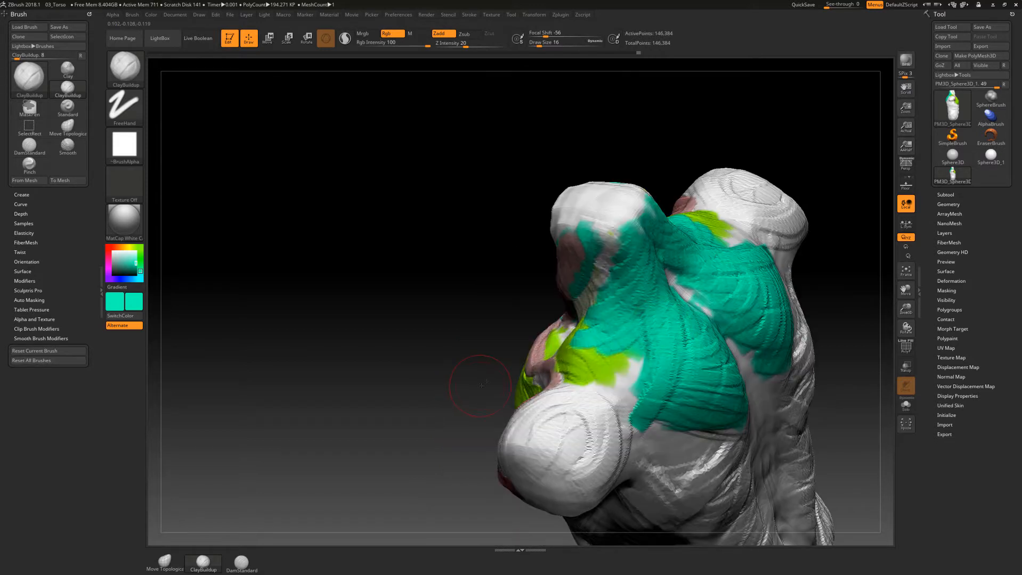
Extend the teal trapezius forward to the outer collarbone, undoing the stray strokes on the chest
left_click_drag(481, 385, 575, 319)
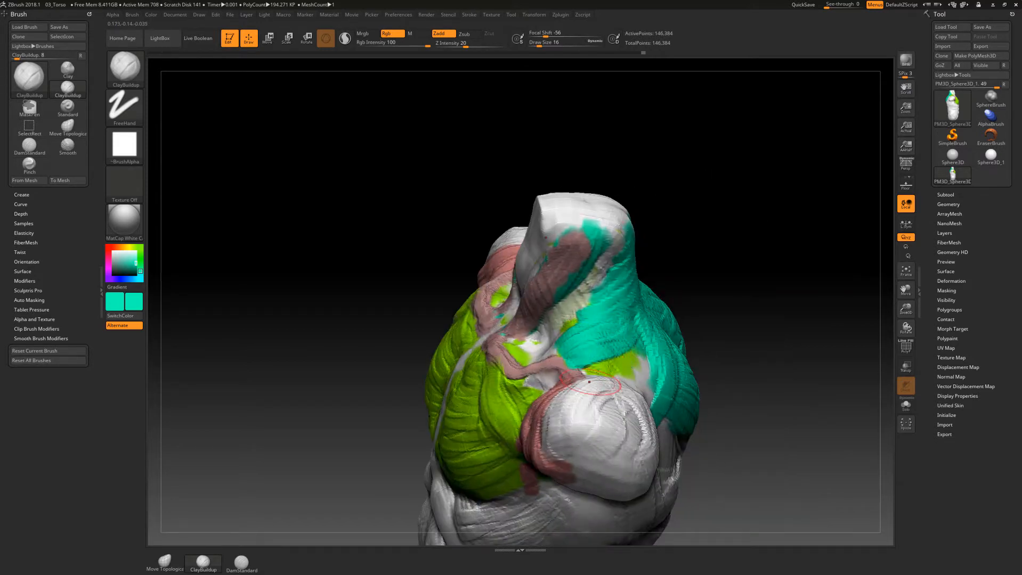
left_click_drag(590, 382, 587, 358)
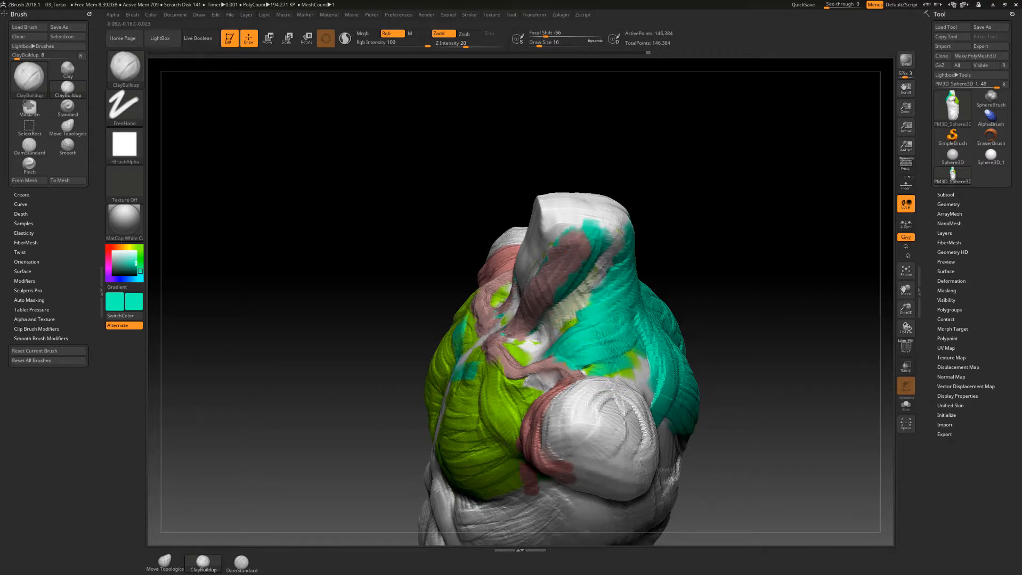
left_click_drag(363, 411, 469, 405)
key("ctrl+z")
key("ctrl+z")
mouse_move(704, 300)
left_mouse_down()
mouse_move(693, 322)
mouse_move(622, 319)
left_mouse_up()
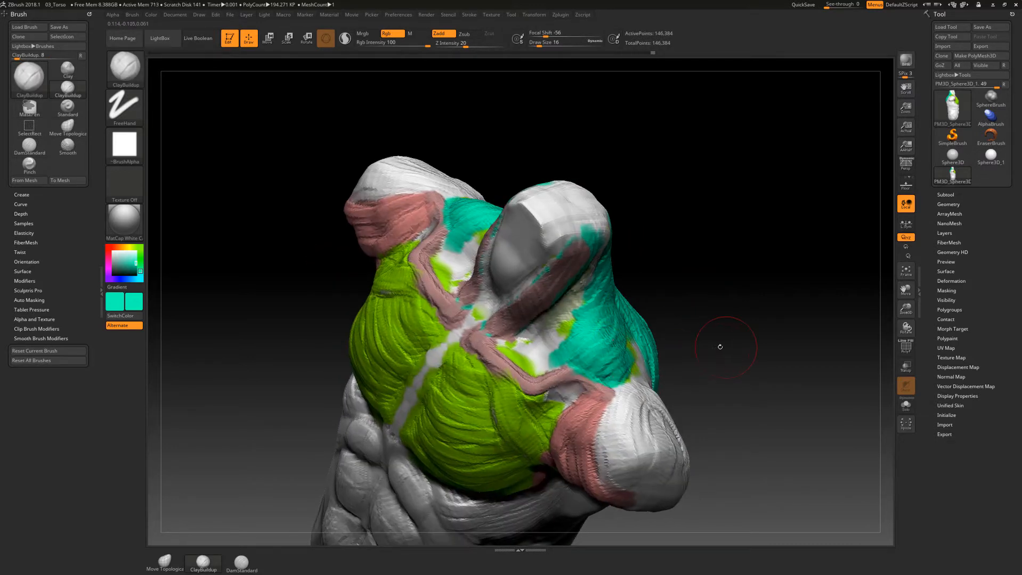
mouse_move(718, 342)
left_mouse_down("shift")
mouse_move(753, 333)
mouse_move(620, 274)
mouse_move(578, 283)
left_mouse_up("shift")
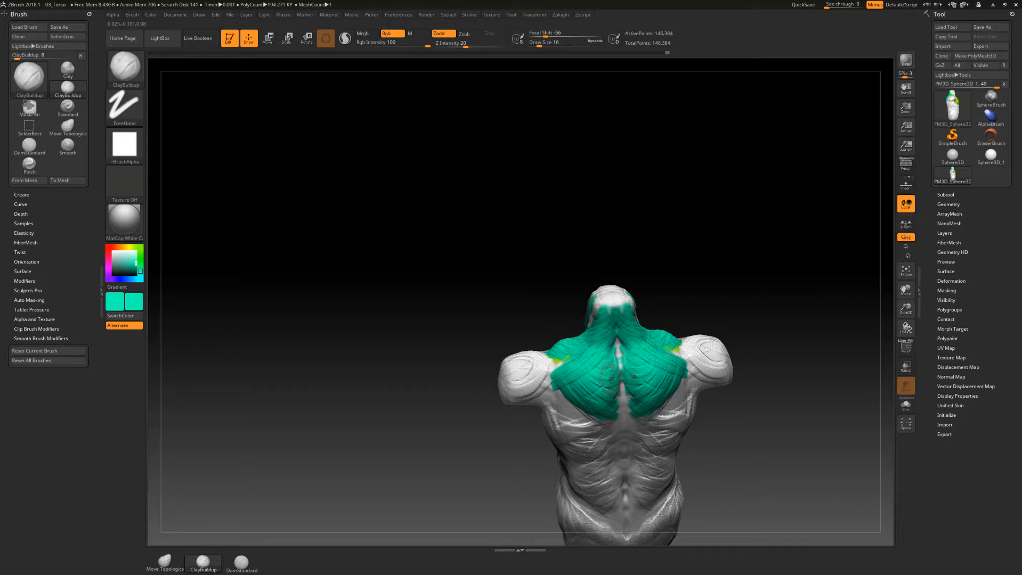
Set the ClayBuildup draw size to 27 and add volume to the trapezius across the upper back
key("space")
left_click_drag(594, 371, 591, 358)
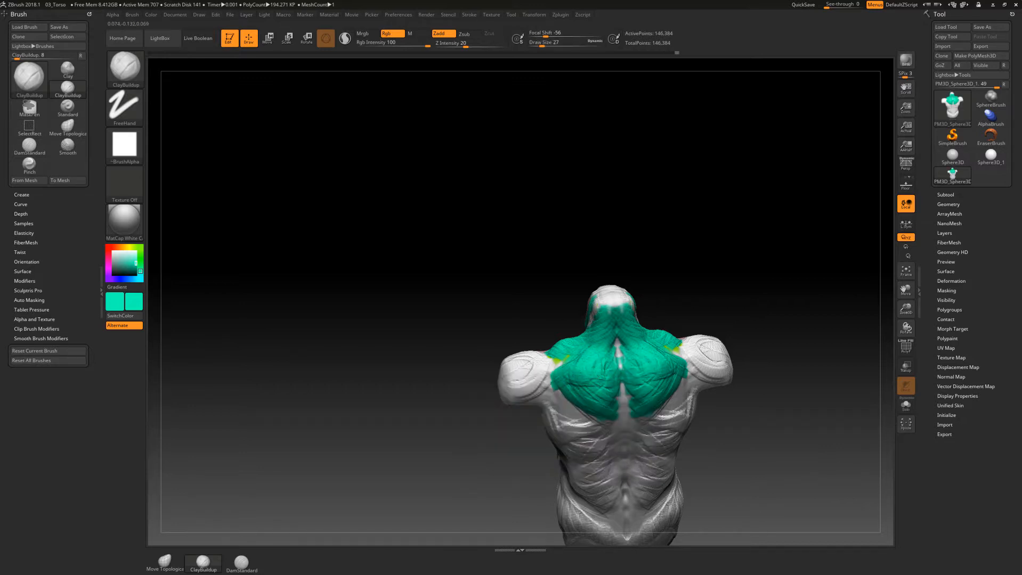
left_click_drag(493, 322, 442, 322, "shift")
mouse_move(699, 306)
left_mouse_down()
mouse_move(759, 307)
mouse_move(681, 301)
left_mouse_up()
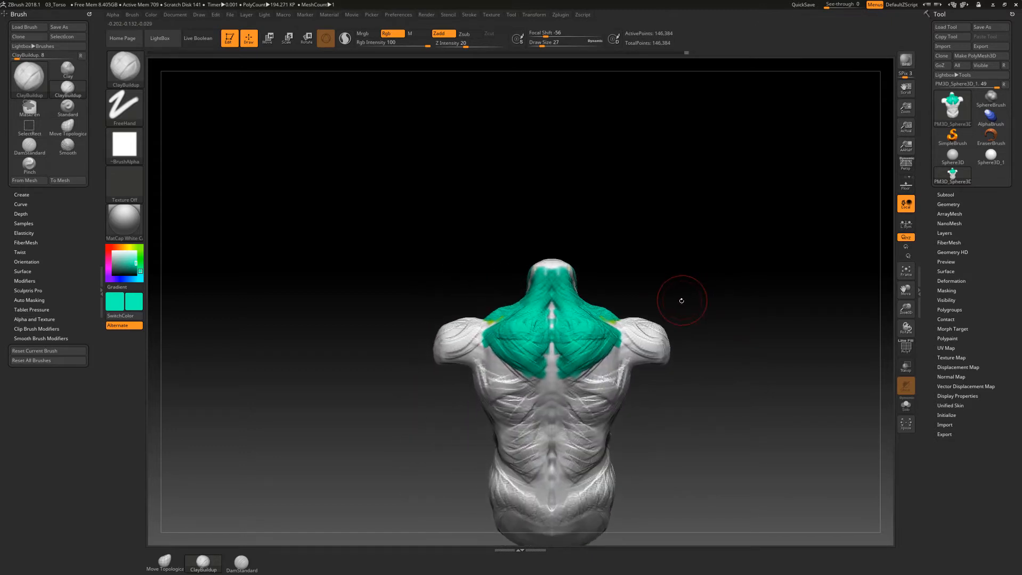
Reshape the back's side profile with Move Topological at draw size 74, pushing the lower back inward
mouse_move(452, 266)
left_mouse_down()
mouse_move(409, 283)
mouse_move(488, 328)
mouse_move(474, 312)
mouse_move(509, 294)
left_mouse_up()
mouse_move(405, 469)
left_mouse_down()
mouse_move(406, 415)
mouse_move(589, 255)
mouse_move(580, 278)
mouse_move(591, 278)
left_mouse_up()
key("b")
key("m")
key("t")
key("space")
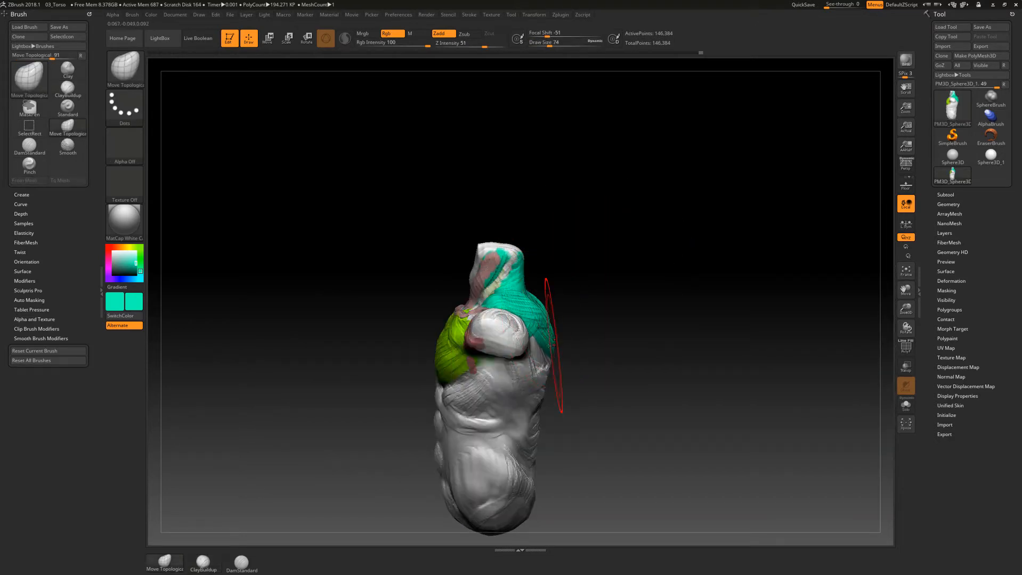
mouse_move(549, 352)
left_mouse_down()
mouse_move(541, 410)
mouse_move(513, 433)
mouse_move(519, 452)
mouse_move(492, 454)
left_mouse_up()
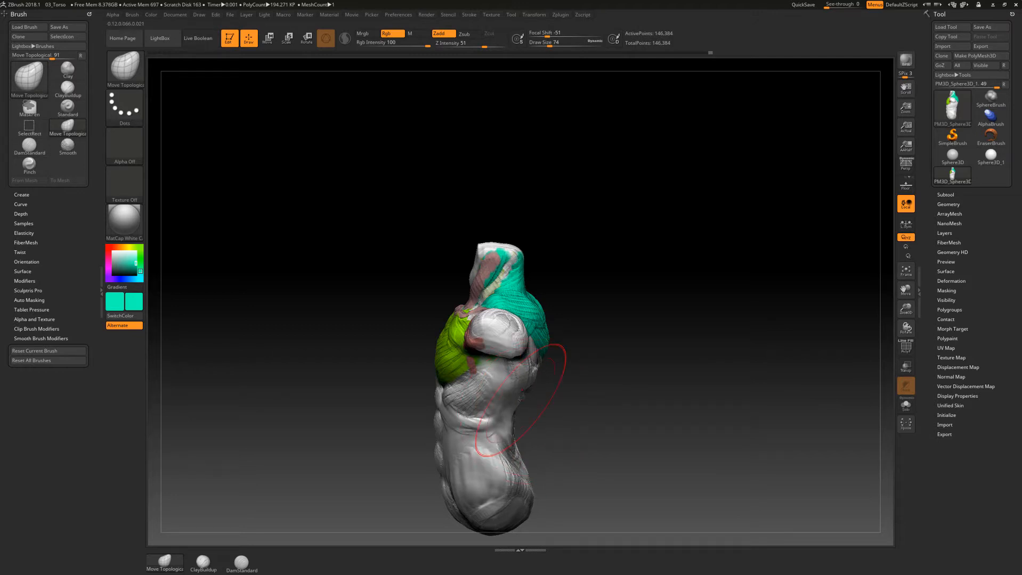
mouse_move(603, 405)
left_mouse_down()
mouse_move(540, 410)
mouse_move(552, 409)
mouse_move(555, 438)
left_mouse_up()
Adjust the forms of the lower and middle back with Move Topological at draw sizes 35 and 68
key("space")
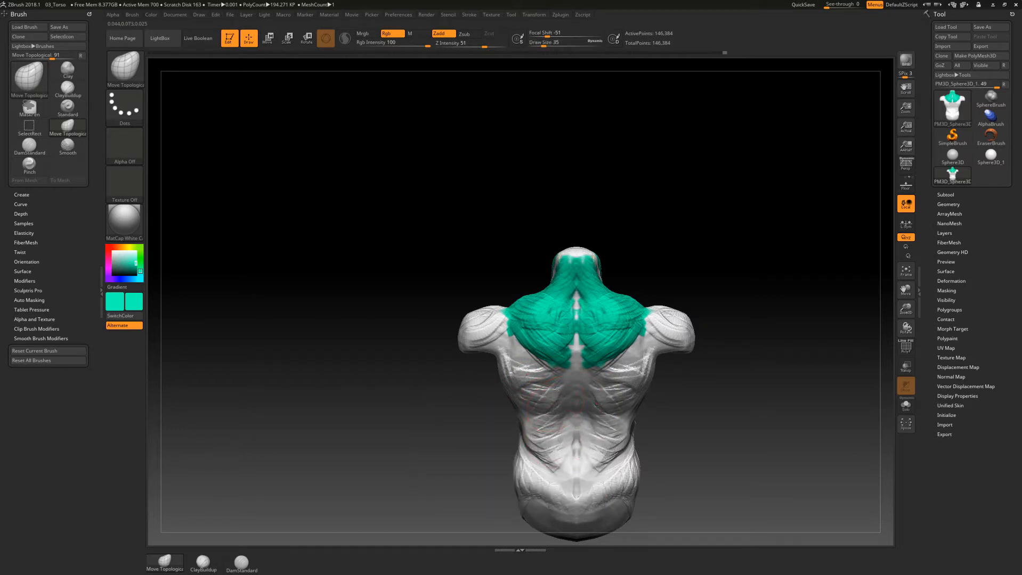
left_click_drag(553, 399, 545, 385)
mouse_move(447, 395)
left_mouse_down()
mouse_move(512, 394)
mouse_move(448, 394)
left_mouse_up()
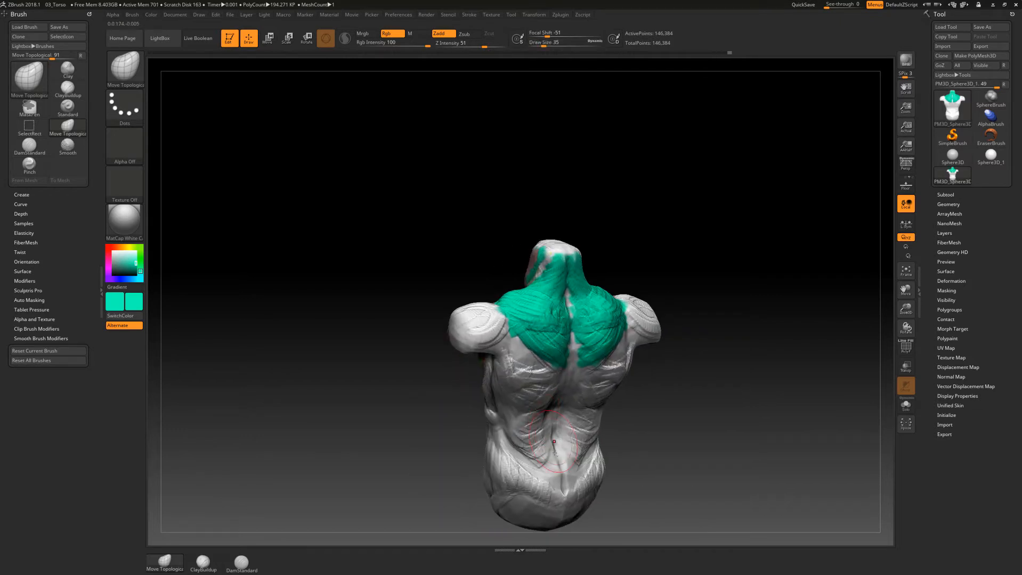
left_click_drag(550, 469, 570, 384)
key("space")
left_click_drag(634, 386, 613, 442)
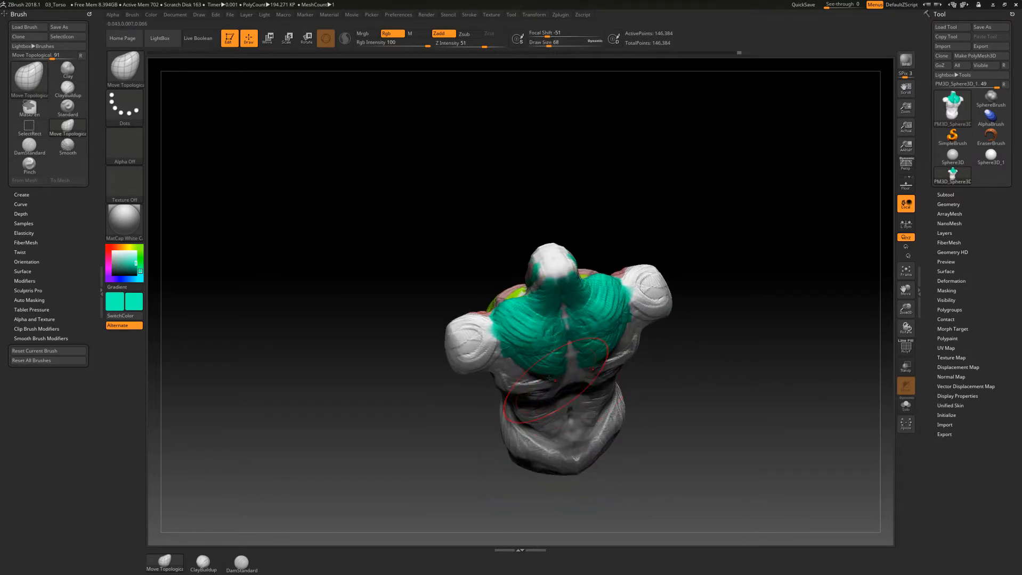
mouse_move(485, 416)
left_mouse_down("shift")
mouse_move(475, 386)
mouse_move(510, 401)
mouse_move(505, 372)
mouse_move(474, 397)
mouse_move(592, 408)
mouse_move(429, 406)
left_mouse_up("shift")
Refine the trapezius contour over the upper back and shoulder in profile, using draw sizes 46 and 23
key("space")
mouse_move(538, 303)
left_mouse_down()
mouse_move(530, 313)
mouse_move(658, 304)
mouse_move(527, 305)
mouse_move(592, 319)
left_mouse_up()
key("space")
key("space")
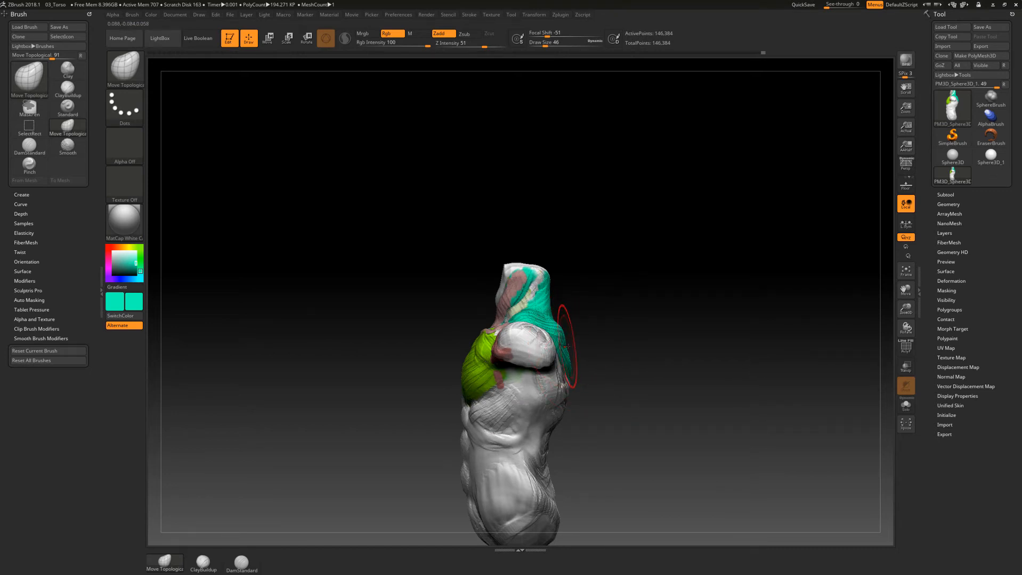
key("space")
left_click(569, 347)
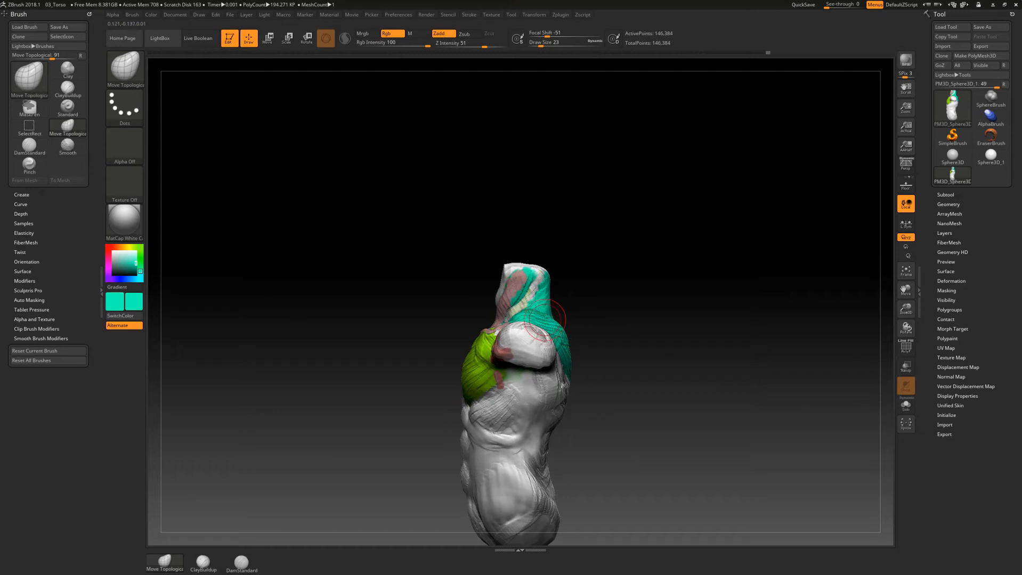
left_click_drag(592, 292, 553, 315)
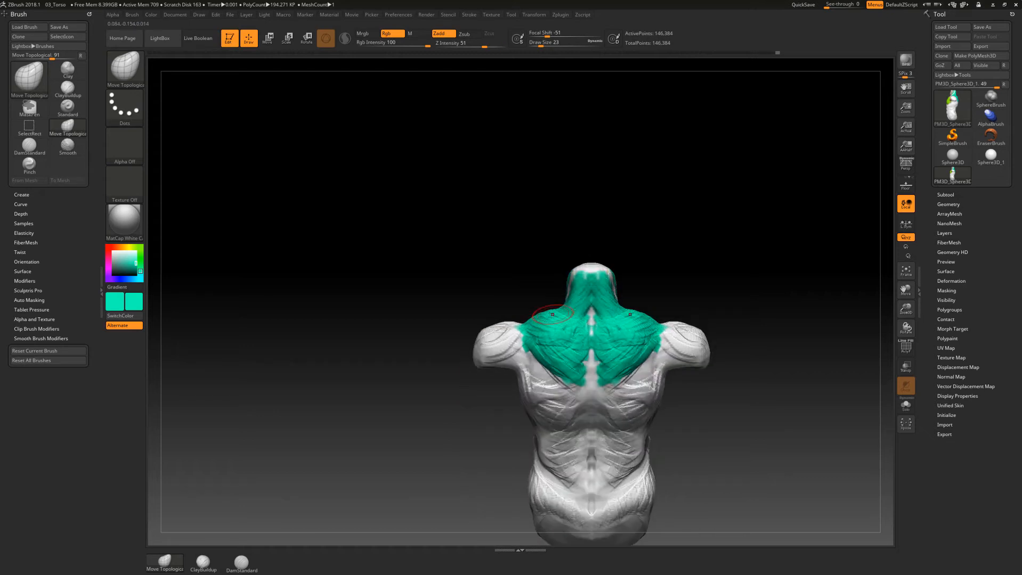
Pull the trapezius's lower ends down along the spine and tighten its outer edges into a tapered shape, using draw size 46
left_click_drag(575, 379, 578, 392)
key("space")
left_click(585, 380)
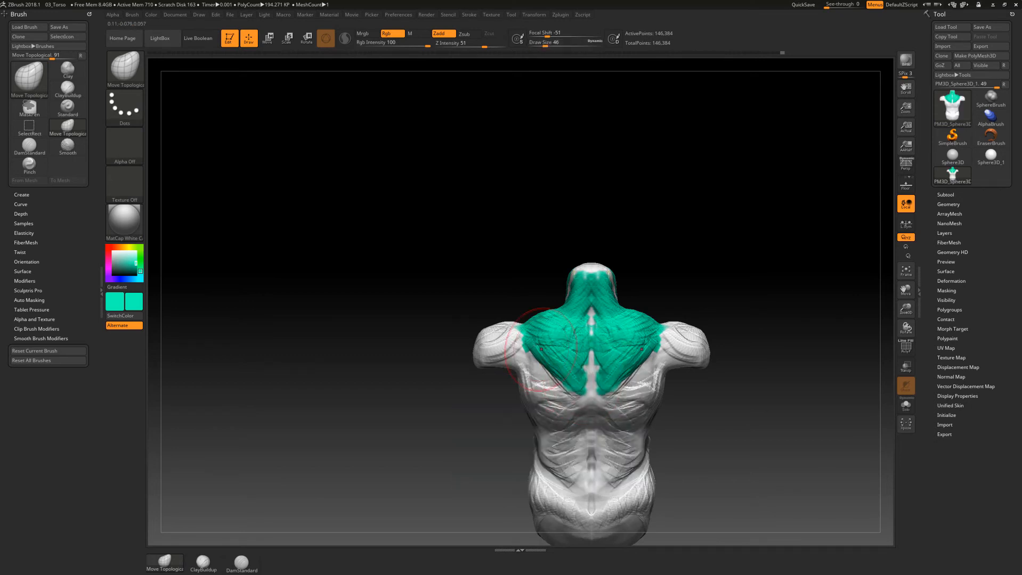
left_click_drag(518, 347, 528, 353)
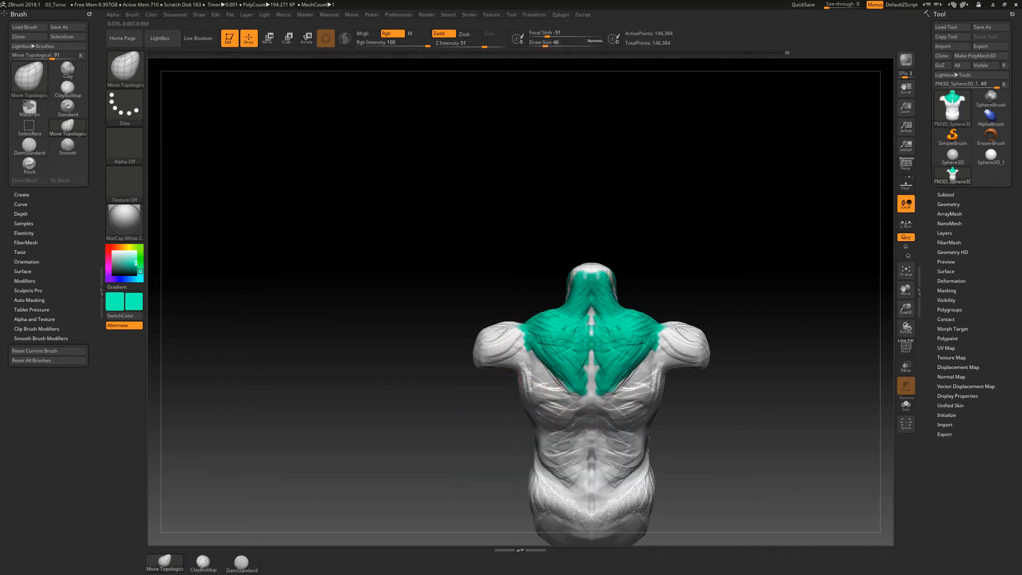
left_click_drag(571, 385, 575, 390)
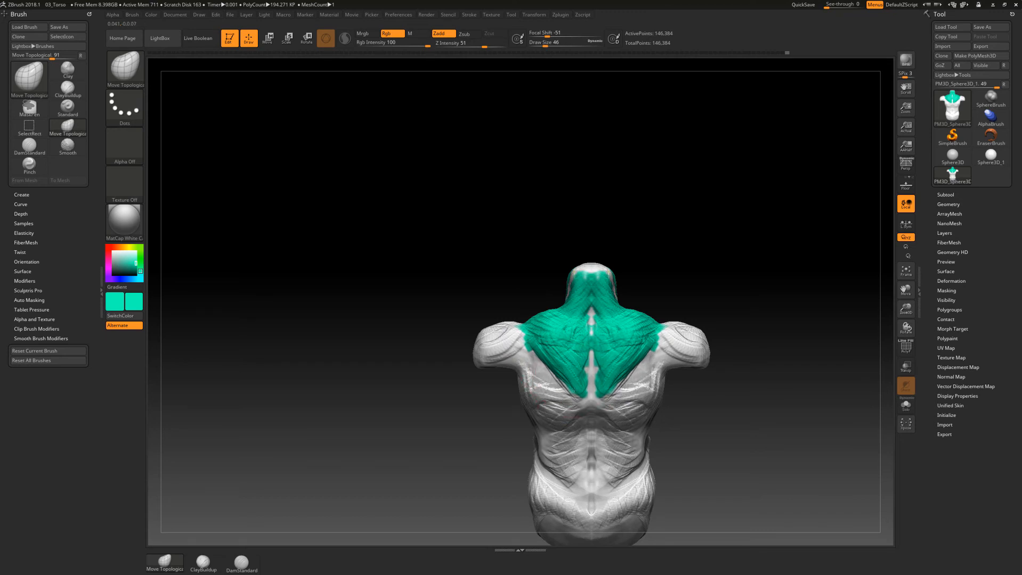
Set the Move Topological draw size to 37 and refine the lower trapezius beside the spine
mouse_move(504, 416)
left_mouse_down()
mouse_move(479, 392)
mouse_move(632, 381)
mouse_move(621, 370)
mouse_move(530, 373)
mouse_move(584, 372)
left_mouse_up()
key("space")
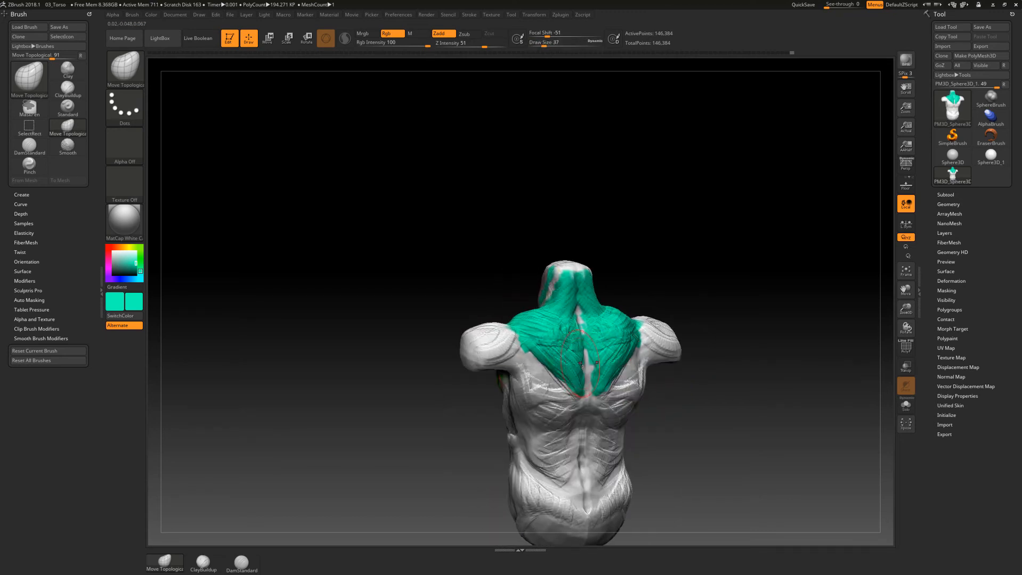
left_click_drag(483, 410, 464, 415)
left_click_drag(464, 415, 437, 400, "alt")
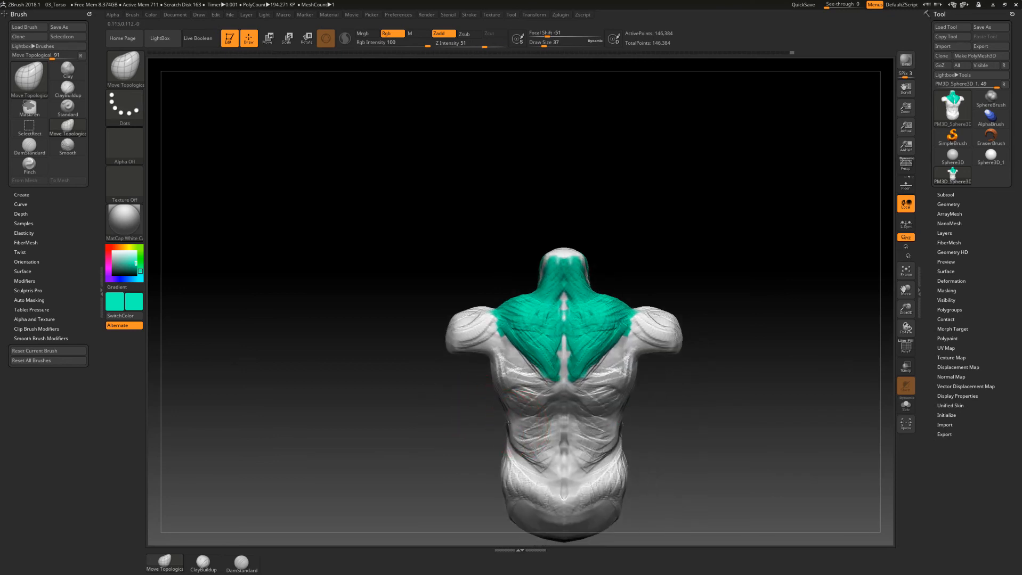
mouse_move(476, 426)
left_mouse_down("alt")
mouse_move(474, 399)
mouse_move(586, 399)
mouse_move(630, 340)
mouse_move(687, 341)
mouse_move(687, 383)
left_mouse_up("alt")
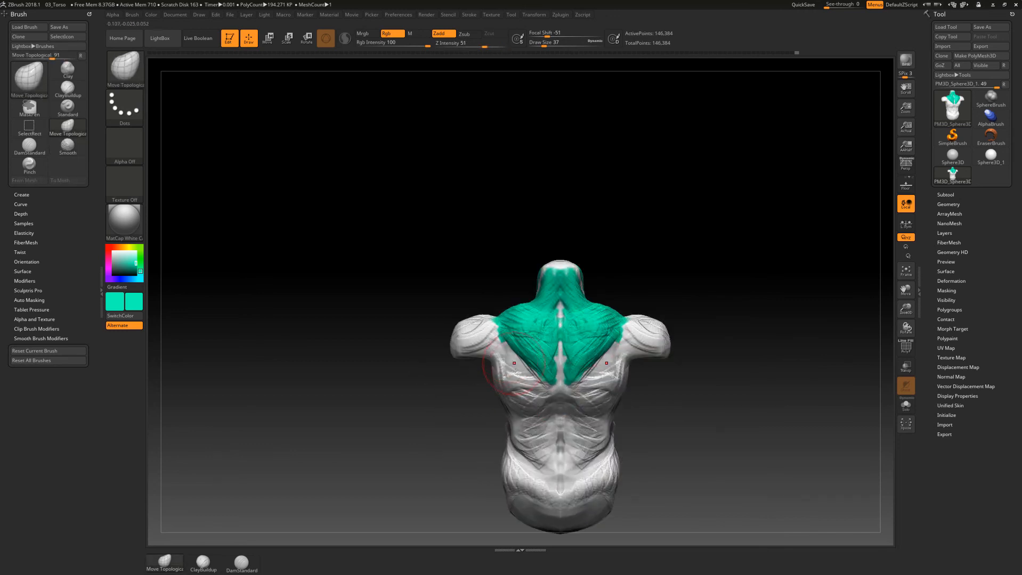